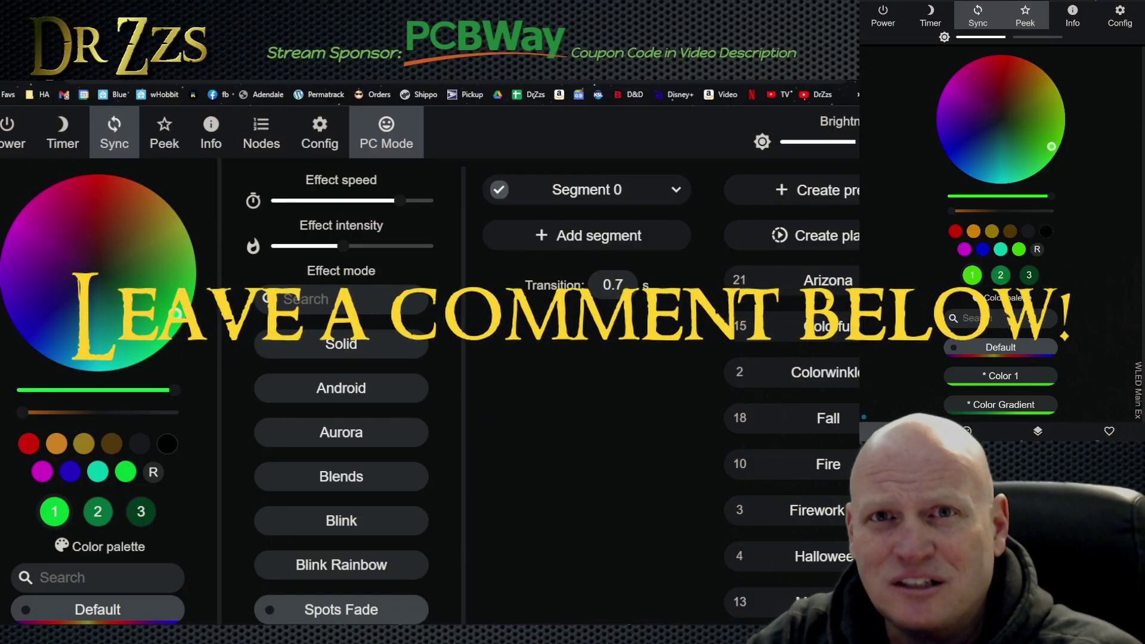
- Open the Colorwinkle preset's details and highlight the segment colour part of its API command
{"action": "scroll", "coordinate": [792, 387], "scroll_direction": "down", "scroll_amount": 1}
{"action": "left_click", "coordinate": [826, 311]}
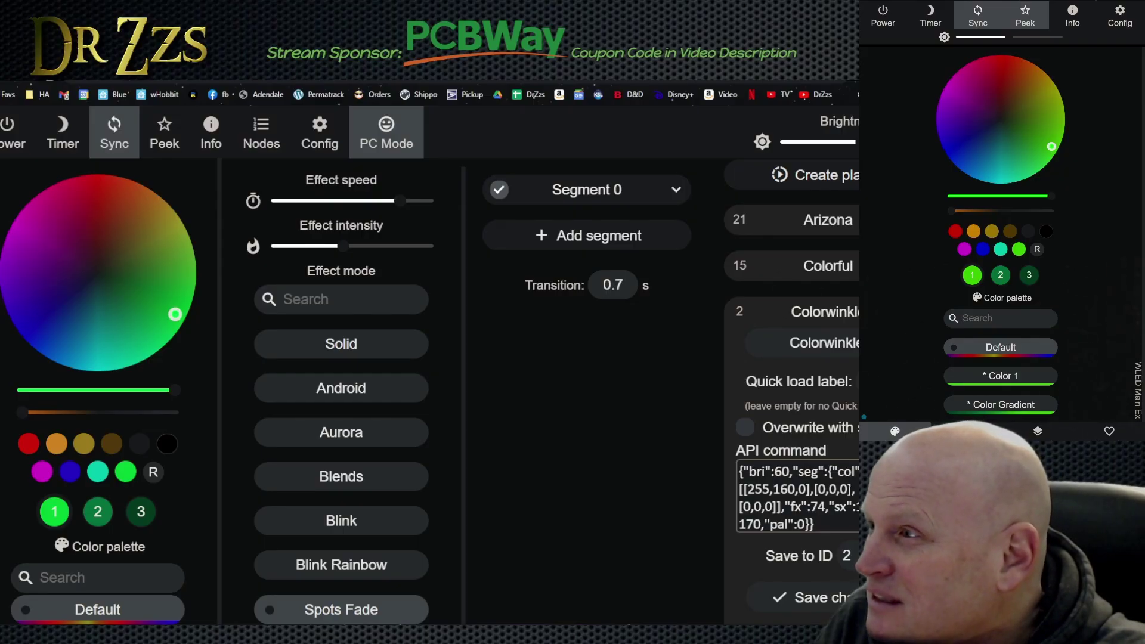
{"action": "left_click_drag", "start_coordinate": [793, 471], "coordinate": [808, 485]}
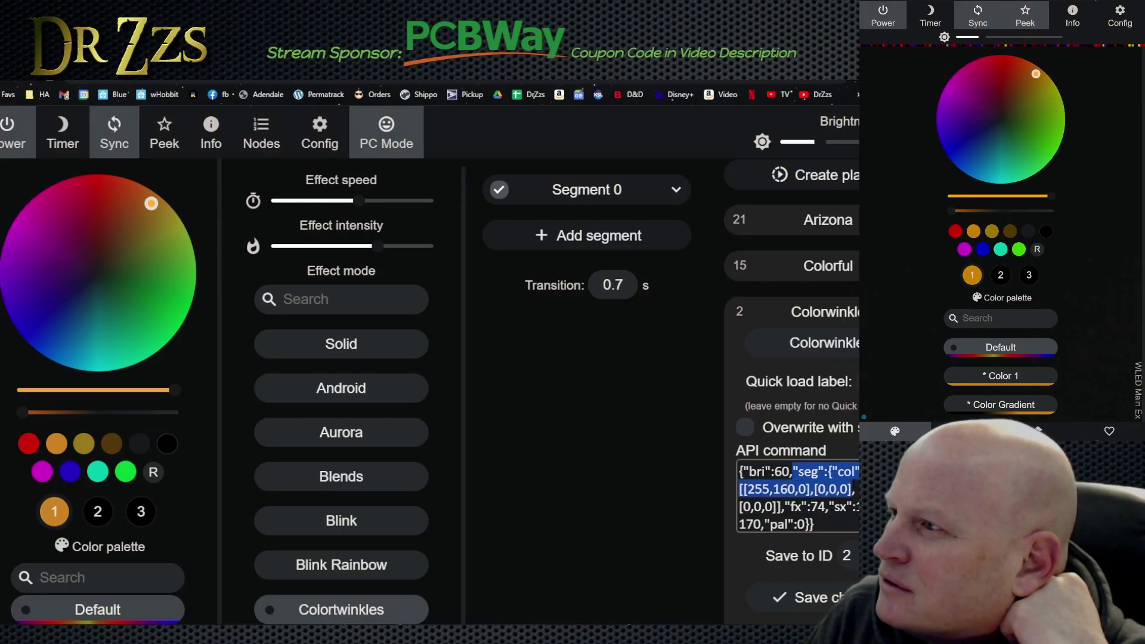
- Go to GitHub in a new browser tab and name a new repository "WLED Presets"
{"action": "key", "text": "ctrl+t"}
{"action": "type", "text": "git"}
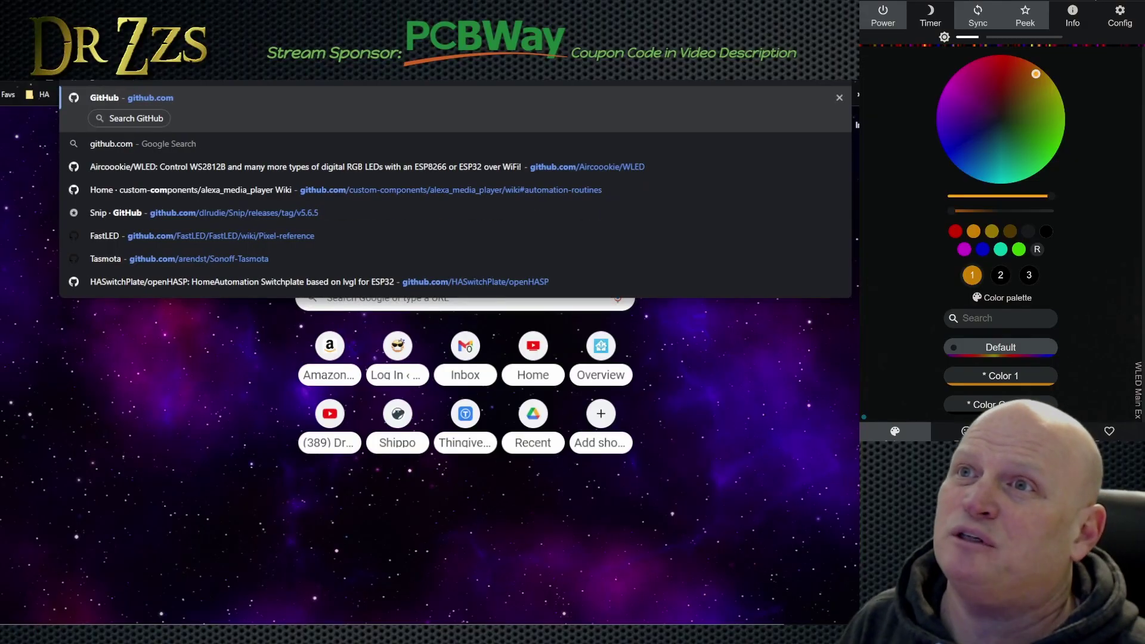
{"action": "key", "text": "Return"}
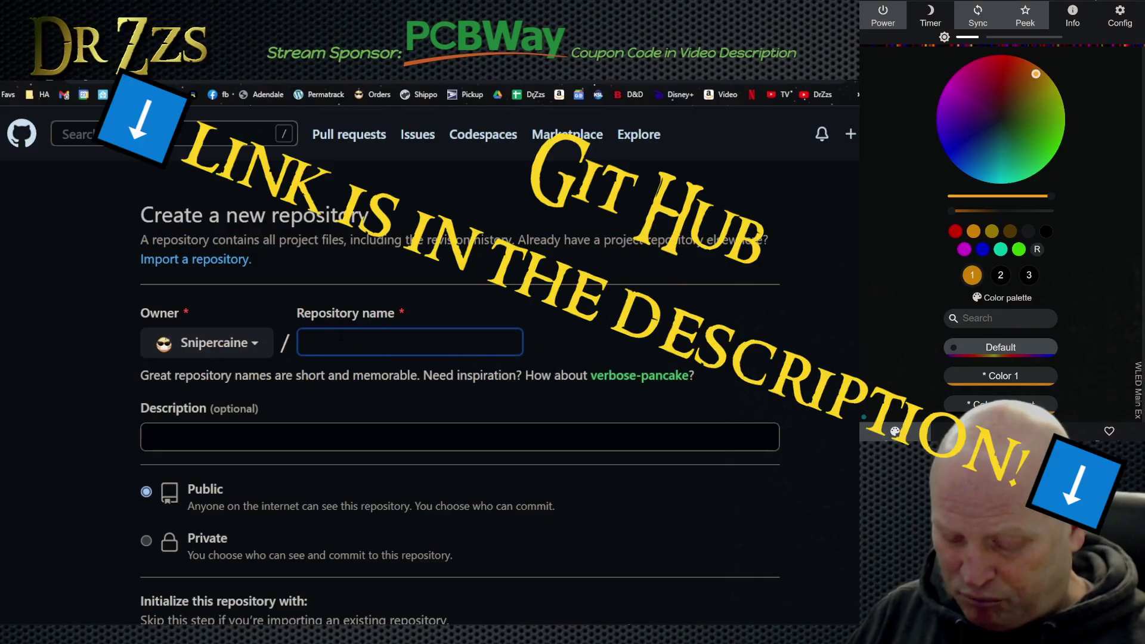
{"action": "type", "text": "WLED"}
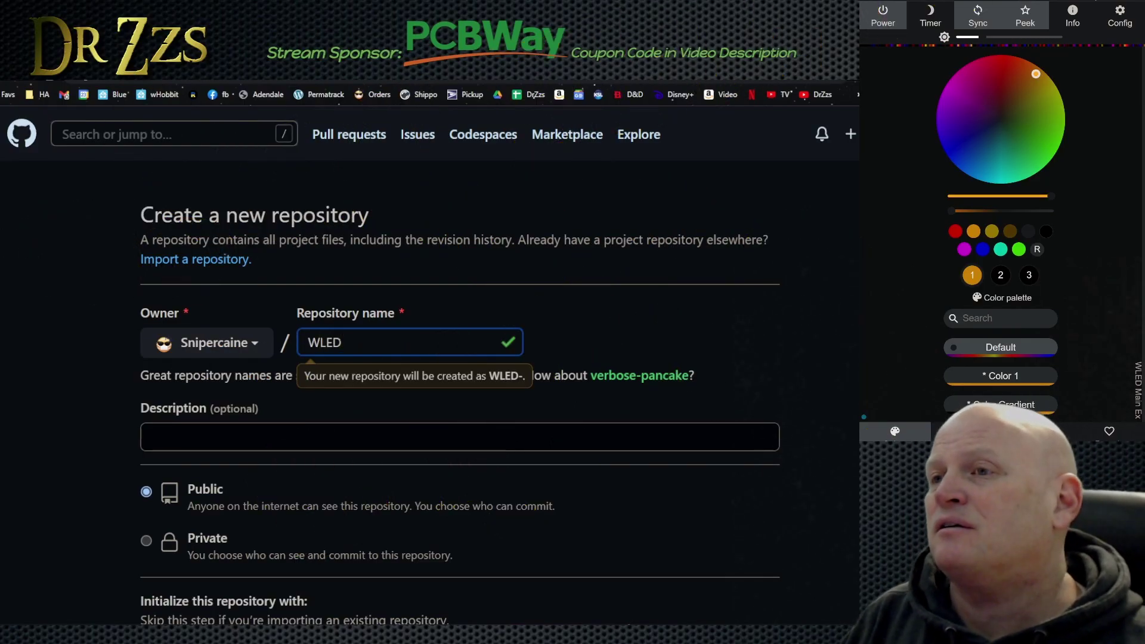
{"action": "type", "text": " Presets"}
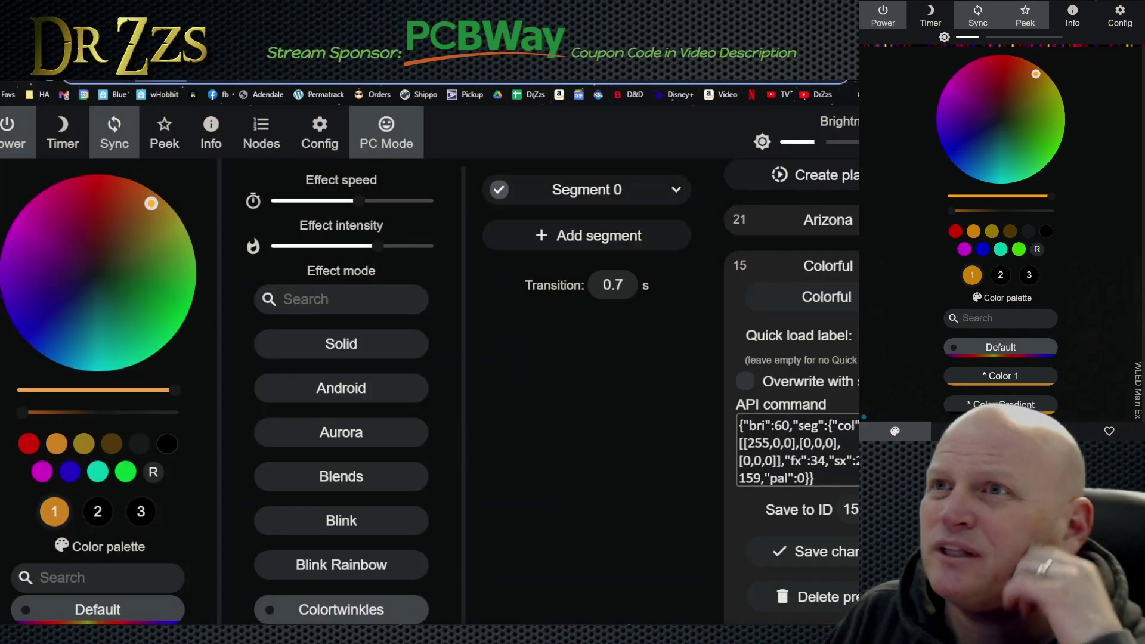
- Load the WLED file editor at 192.168.1.171/edit and download presets.json, saving it as main_presets.json
{"action": "key", "text": "ctrl+l"}
{"action": "type", "text": "192.168.1.171/ed"}
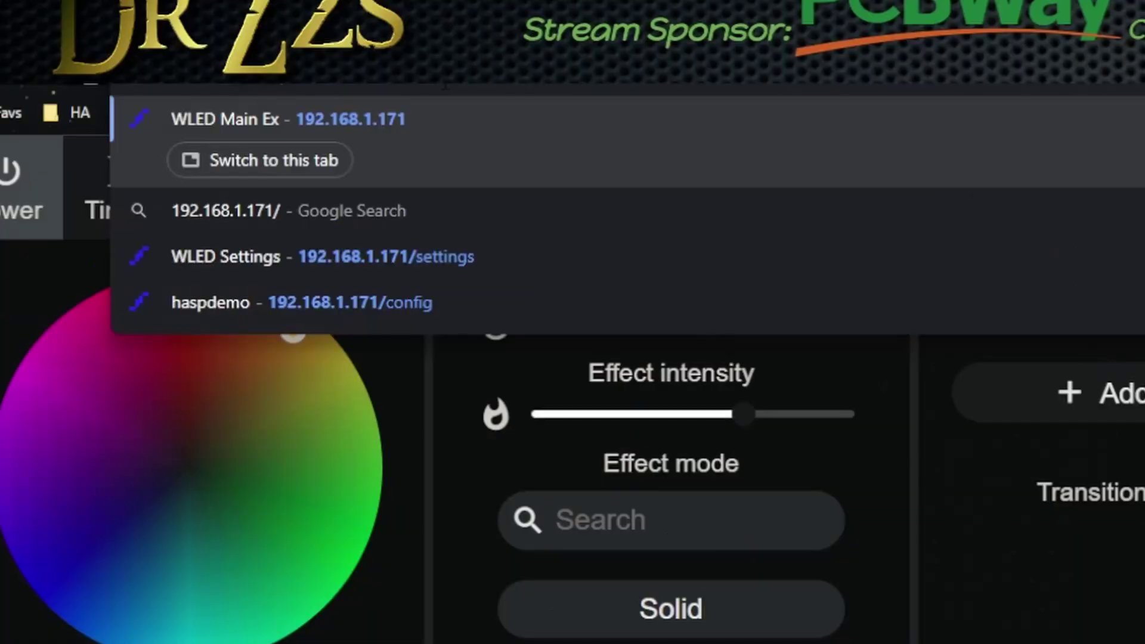
{"action": "type", "text": "it"}
{"action": "key", "text": "Return"}
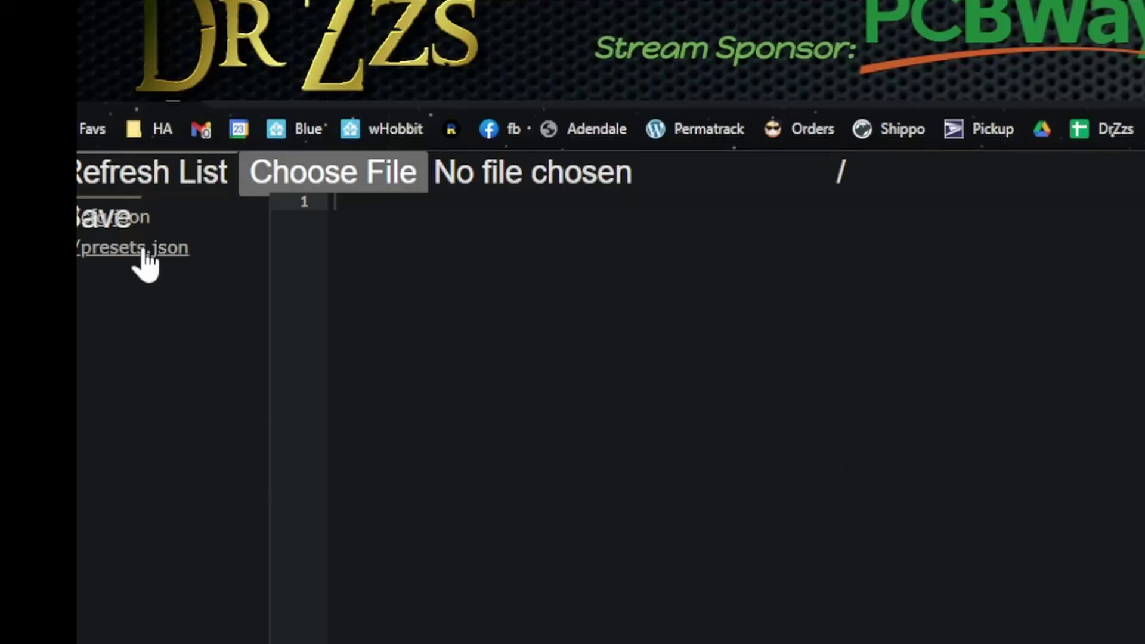
{"action": "left_click", "coordinate": [34, 157]}
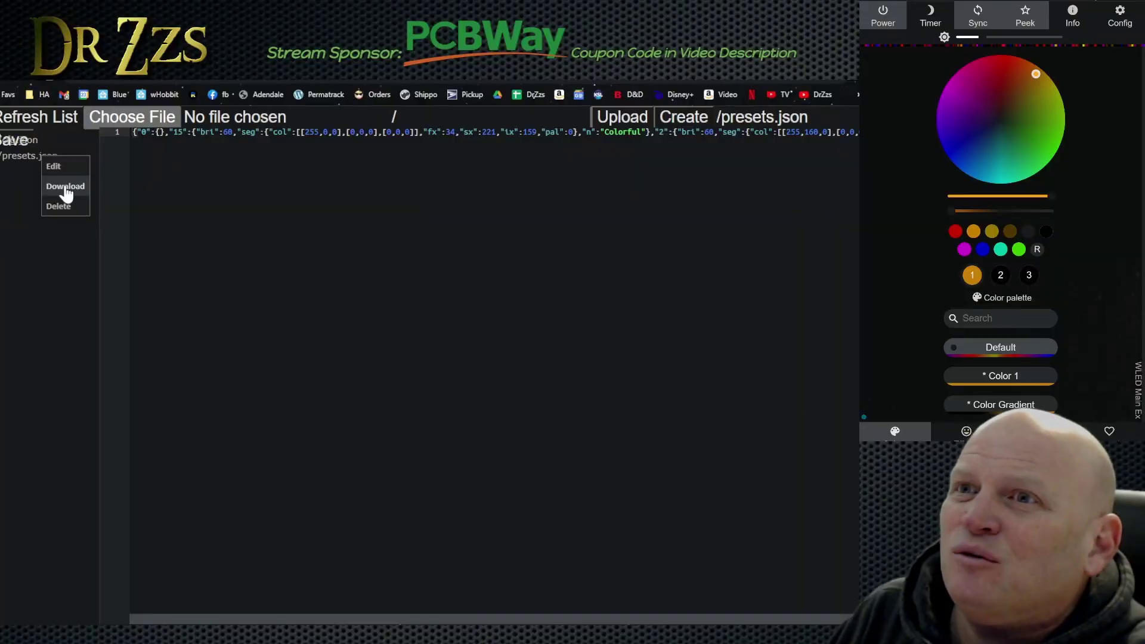
{"action": "key", "text": "ctrl+s"}
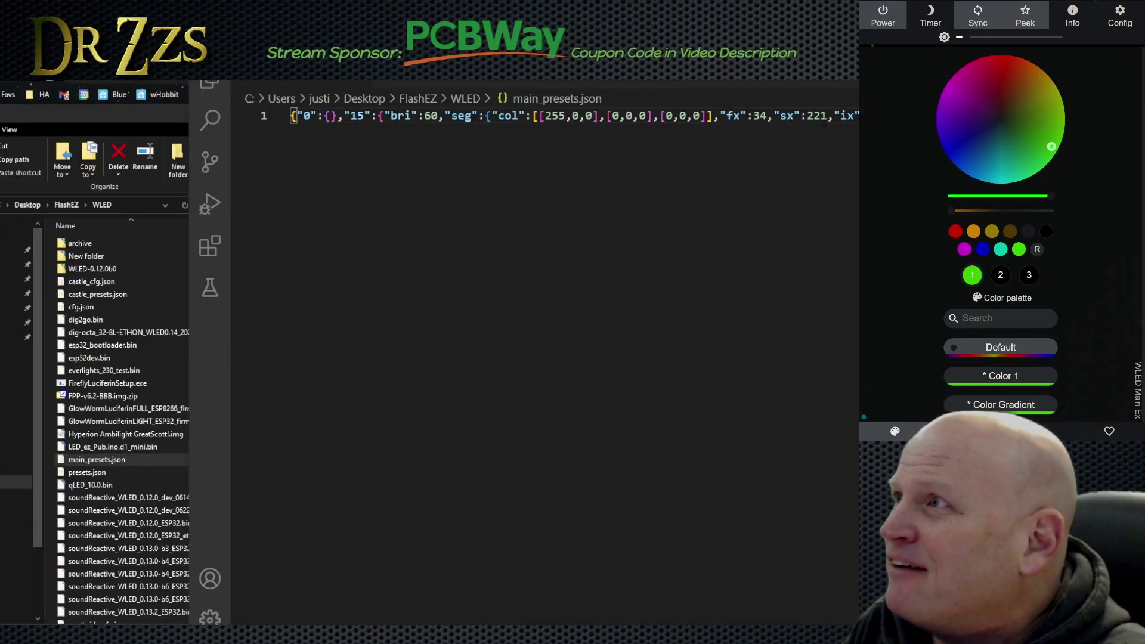
- Format the whole main_presets.json document in the code editor into indented JSON and inspect its first preset entries
{"action": "scroll", "coordinate": [572, 139], "scroll_direction": "right", "scroll_amount": 15}
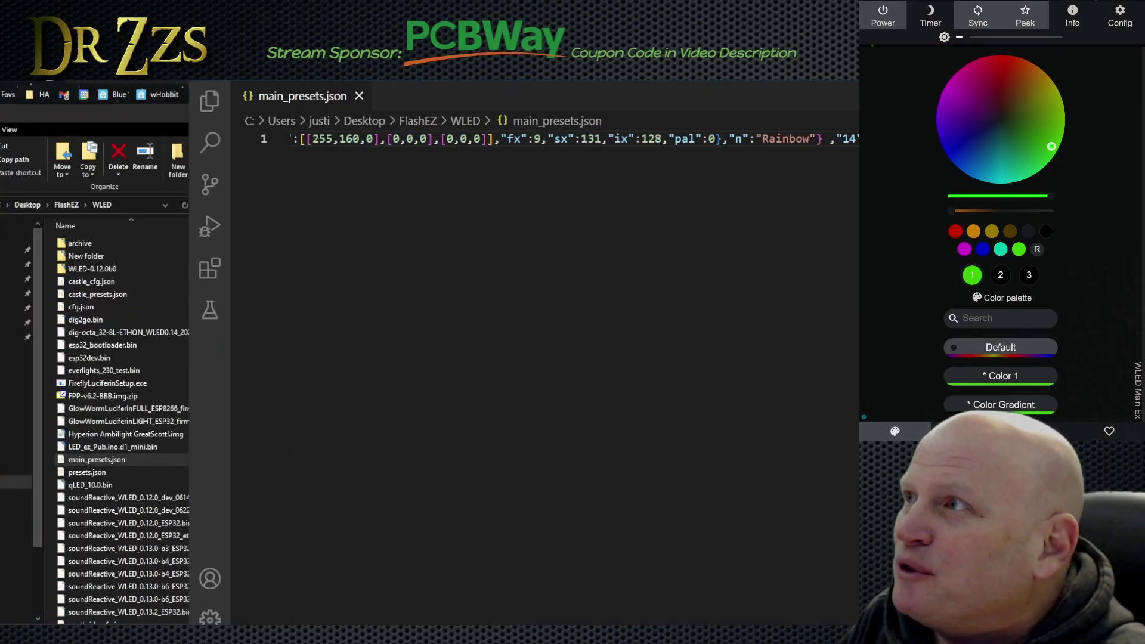
{"action": "scroll", "coordinate": [573, 138], "scroll_direction": "left", "scroll_amount": 15}
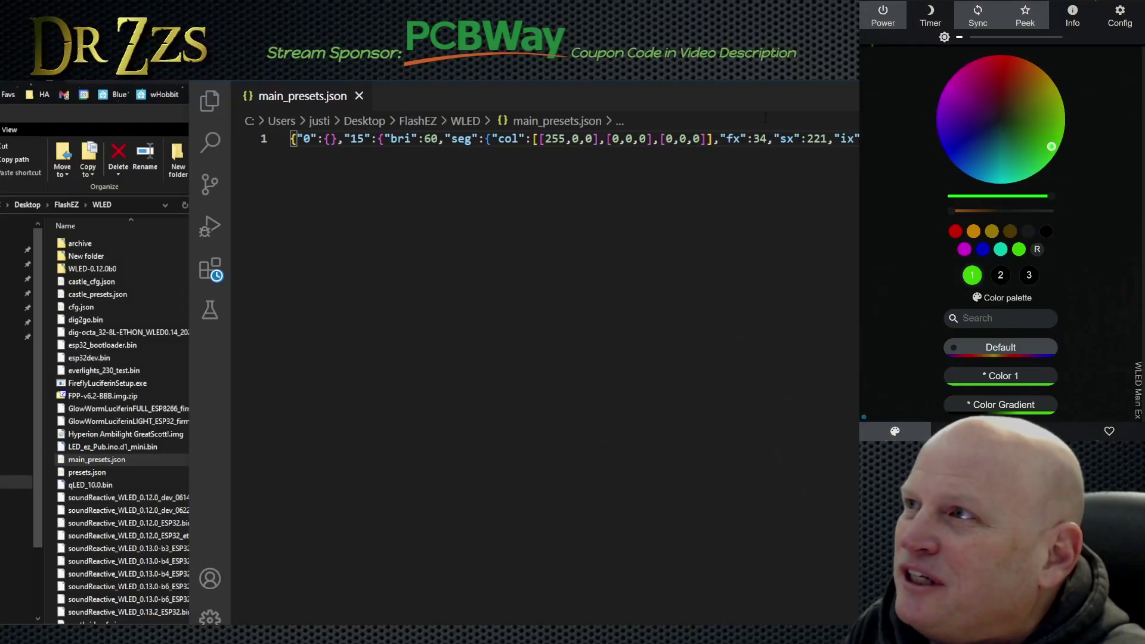
{"action": "key", "text": "ctrl+a"}
{"action": "key", "text": "shift+alt+f"}
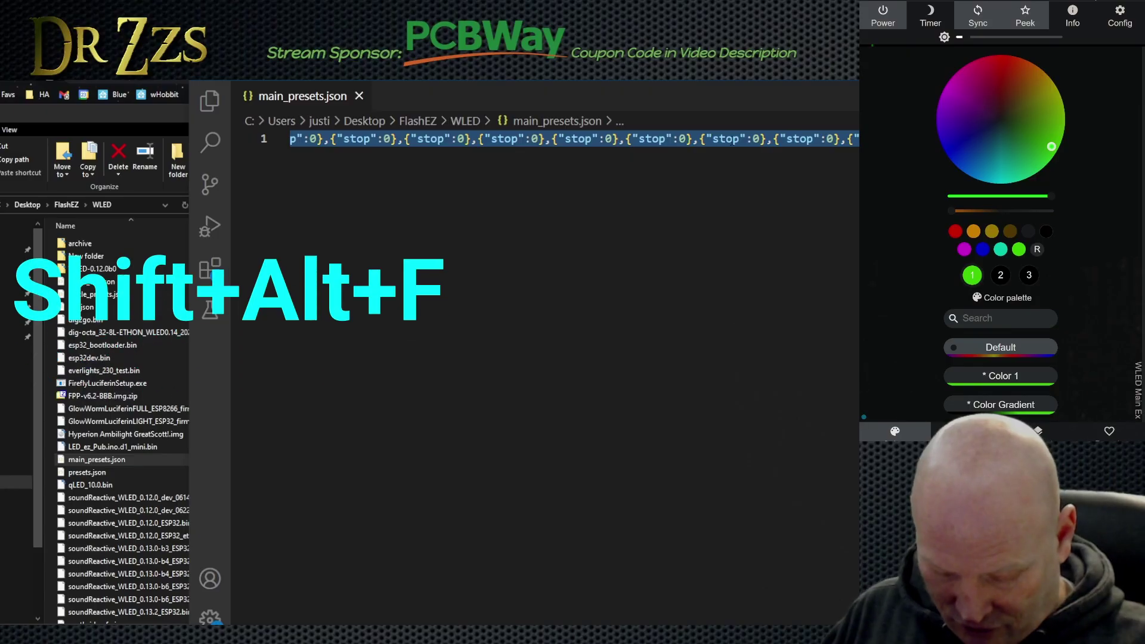
{"action": "scroll", "coordinate": [444, 254], "scroll_direction": "up", "scroll_amount": 10}
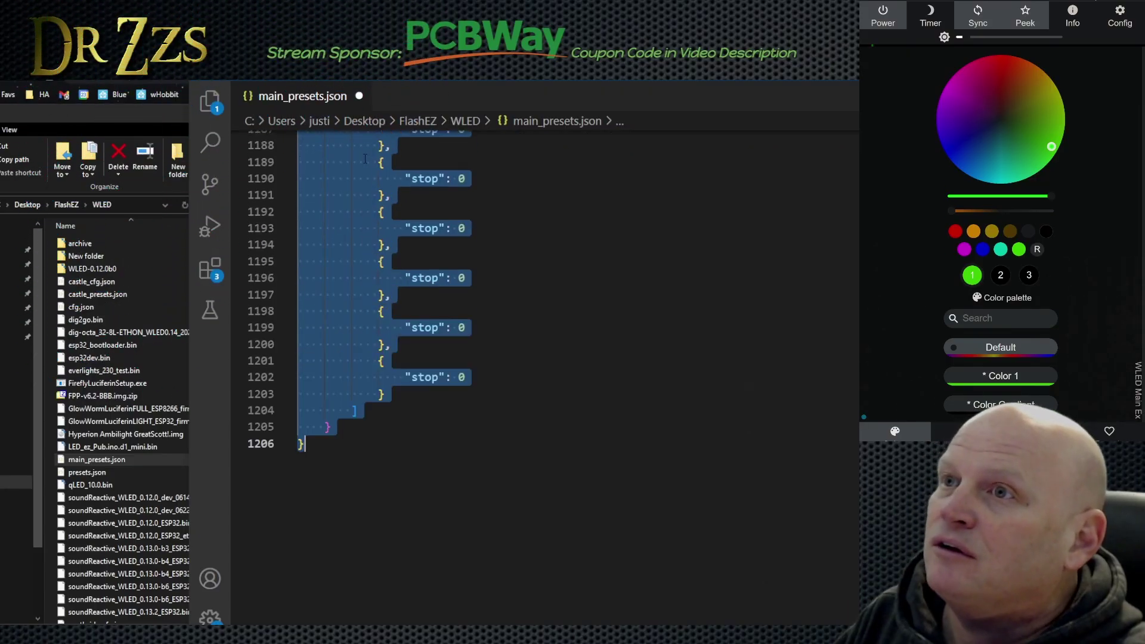
{"action": "left_click", "coordinate": [555, 292]}
{"action": "scroll", "coordinate": [555, 291], "scroll_direction": "up", "scroll_amount": 6}
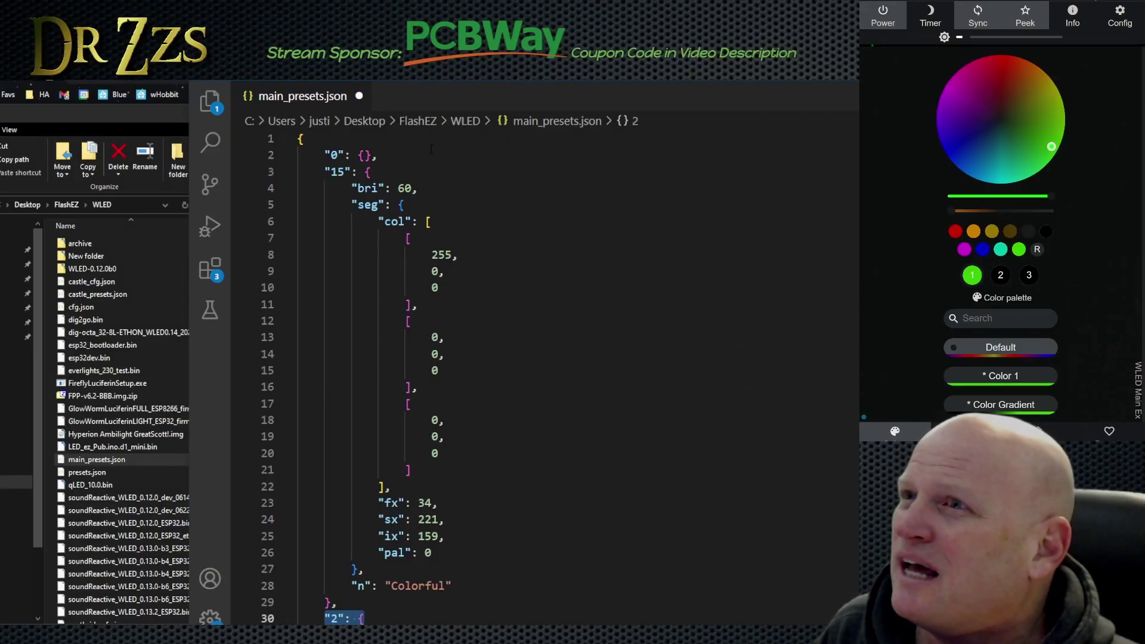
- Switch to the Notepad notes and copy the code line beneath //ColorWinkle
{"action": "key", "text": "alt+Tab"}
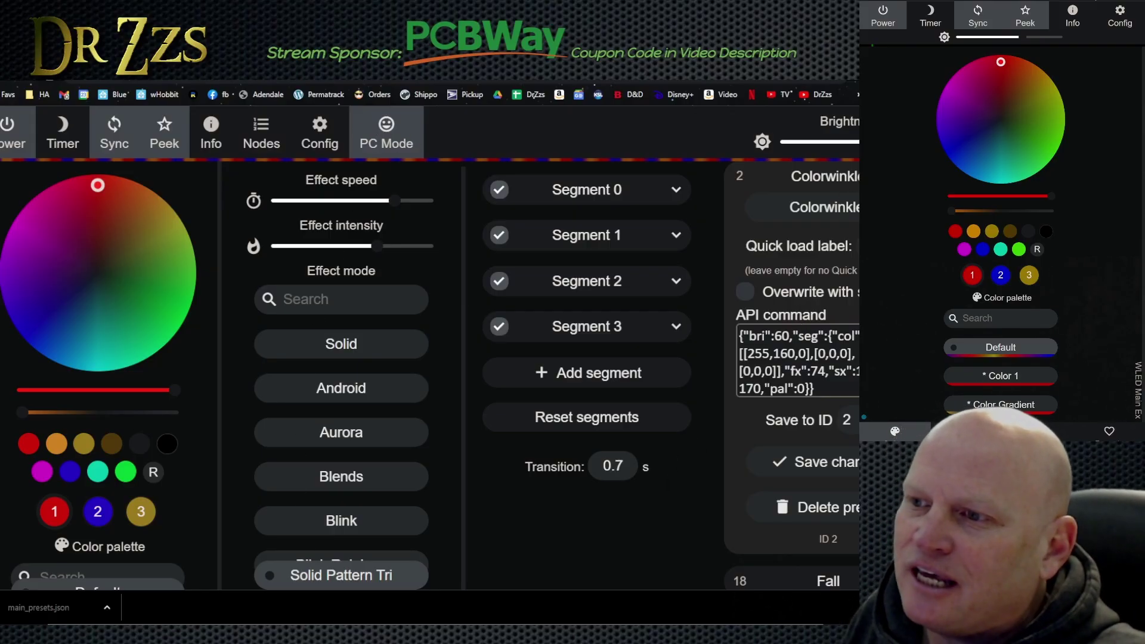
{"action": "left_click", "coordinate": [331, 622]}
{"action": "left_click_drag", "start_coordinate": [486, 172], "coordinate": [51, 173]}
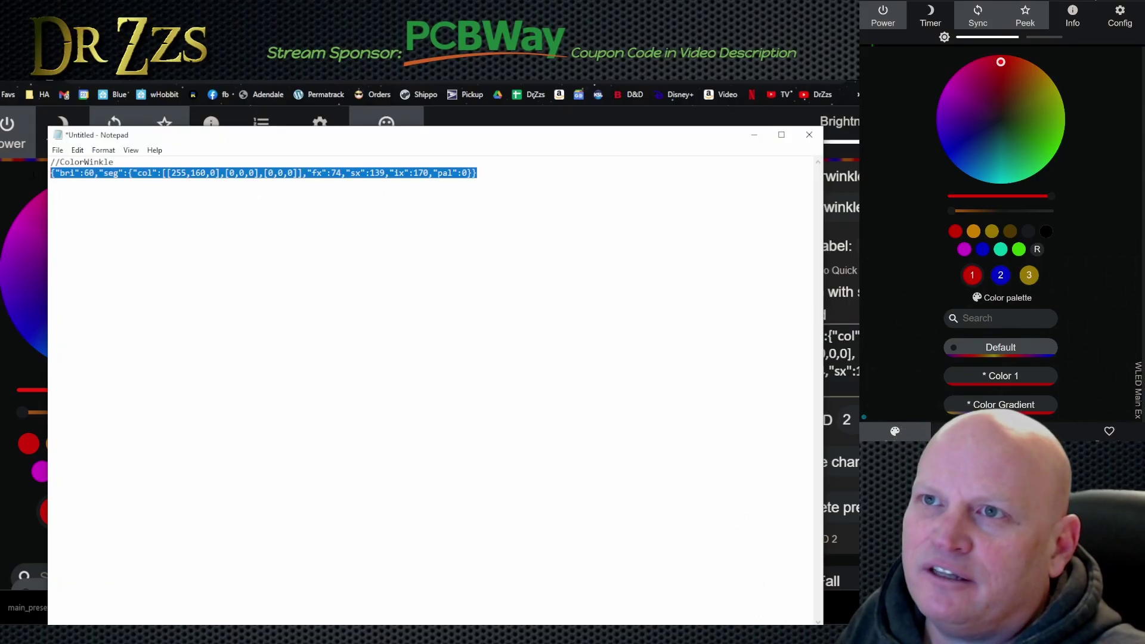
{"action": "right_click", "coordinate": [203, 177]}
{"action": "left_click", "coordinate": [245, 210]}
{"action": "left_click", "coordinate": [542, 245]}
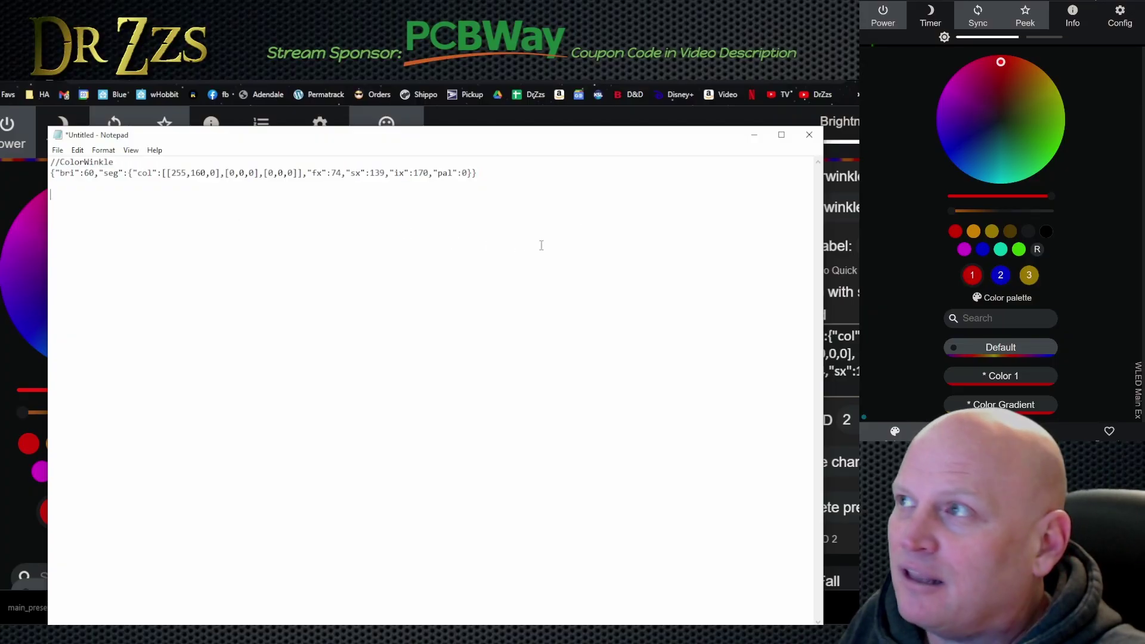
- In WLED, start a new preset without the current state, paste the Colorwinkle code as its API command, and cancel it
{"action": "left_click", "coordinate": [698, 108]}
{"action": "scroll", "coordinate": [841, 394], "scroll_direction": "down", "scroll_amount": 4}
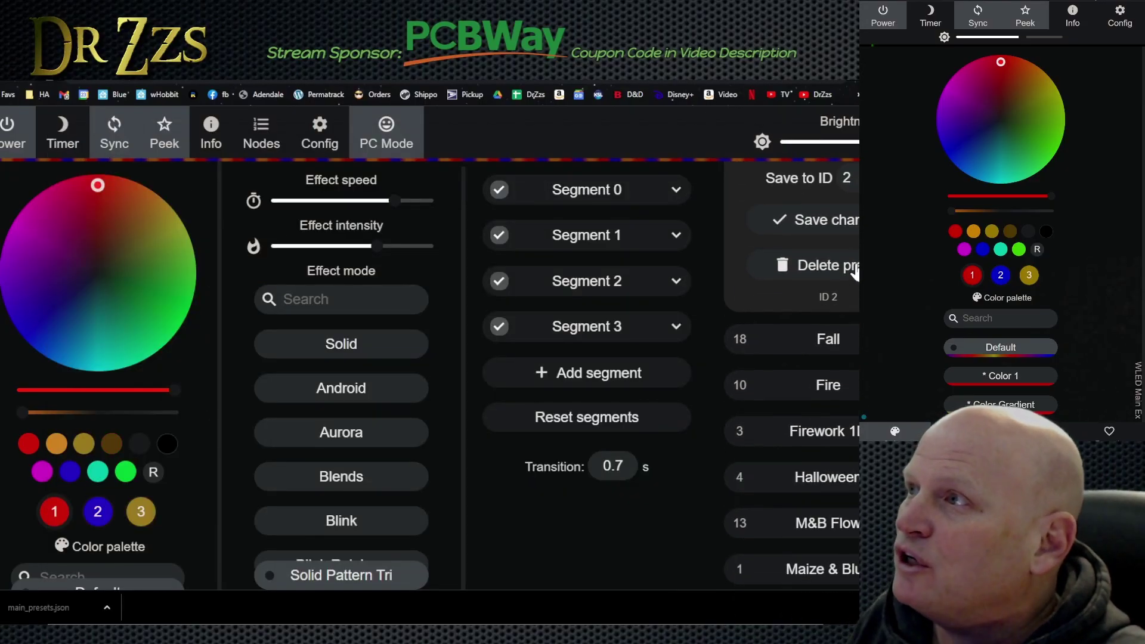
{"action": "scroll", "coordinate": [854, 271], "scroll_direction": "up", "scroll_amount": 5}
{"action": "left_click", "coordinate": [827, 193]}
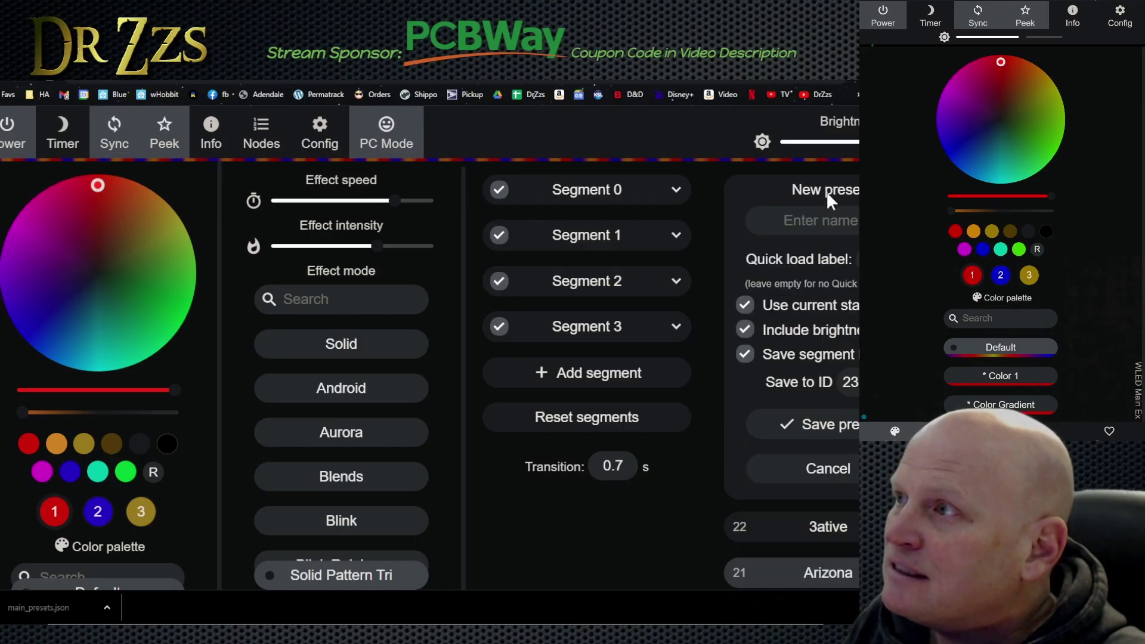
{"action": "left_click", "coordinate": [745, 305]}
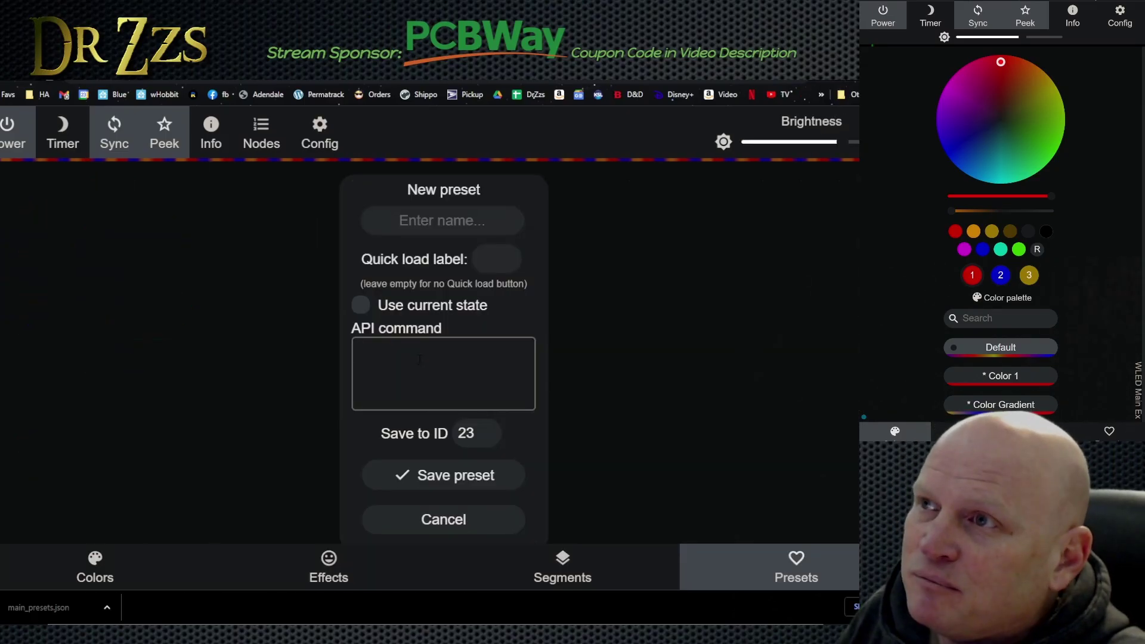
{"action": "key", "text": "ctrl+v"}
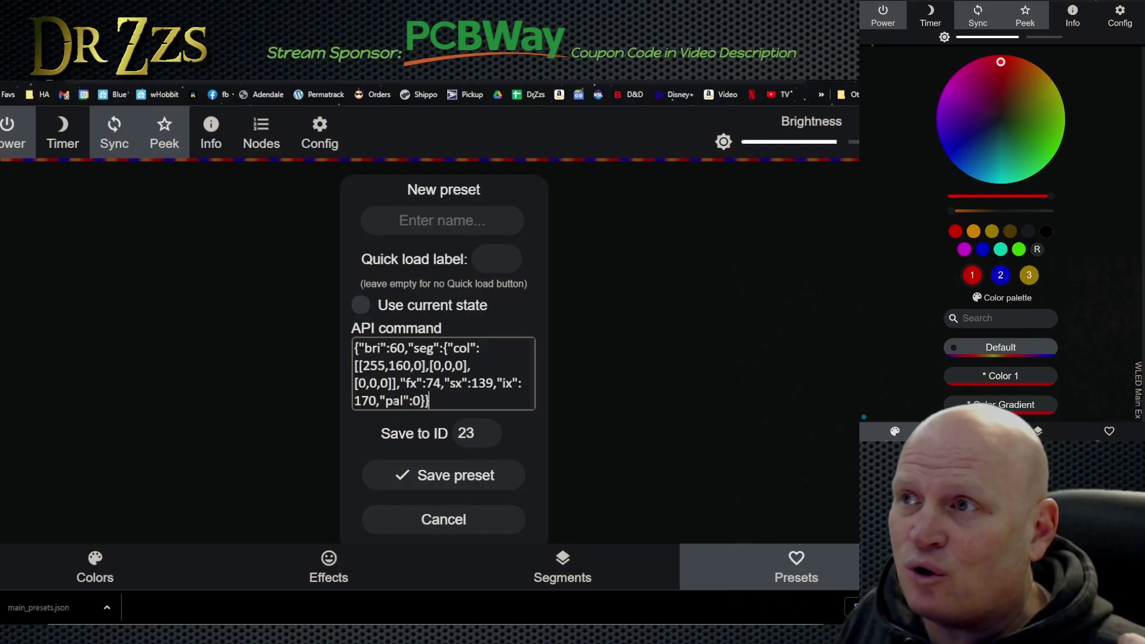
{"action": "scroll", "coordinate": [460, 478], "scroll_direction": "down", "scroll_amount": 1}
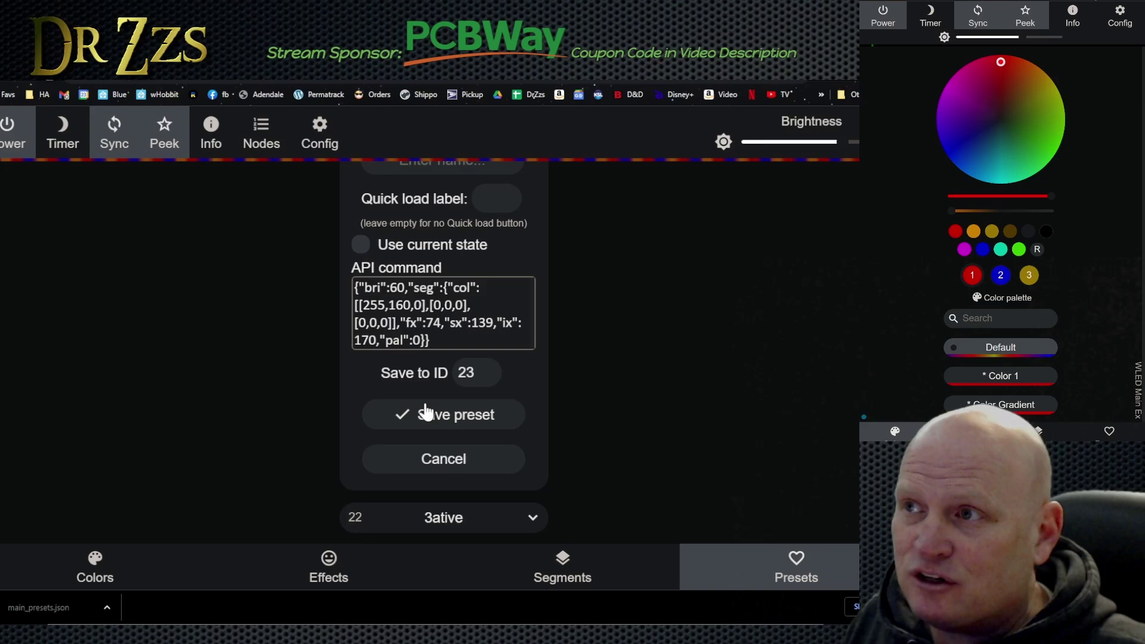
{"action": "left_click", "coordinate": [447, 461]}
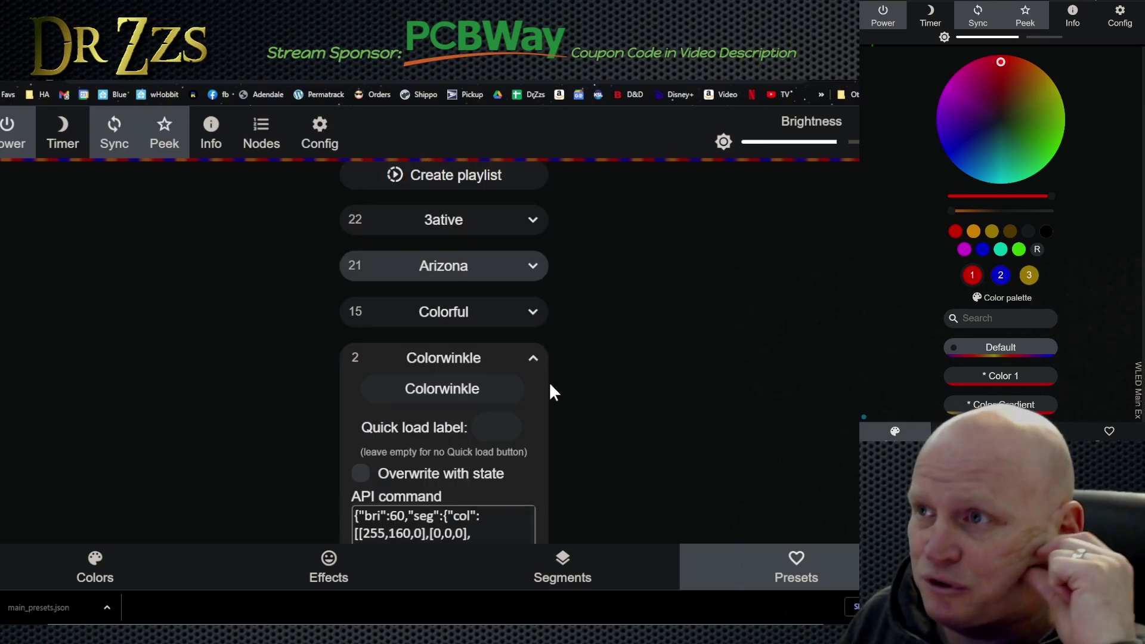
- Review the existing Colorwinkle preset's API command and collapse its details
{"action": "scroll", "coordinate": [561, 368], "scroll_direction": "down", "scroll_amount": 5}
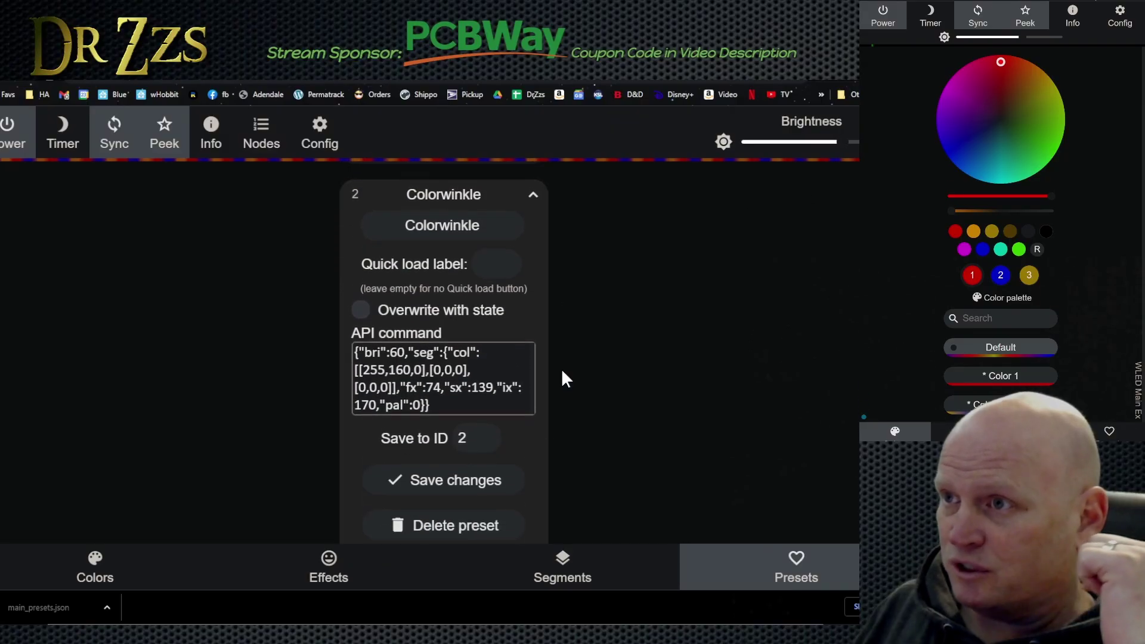
{"action": "scroll", "coordinate": [560, 366], "scroll_direction": "up", "scroll_amount": 2}
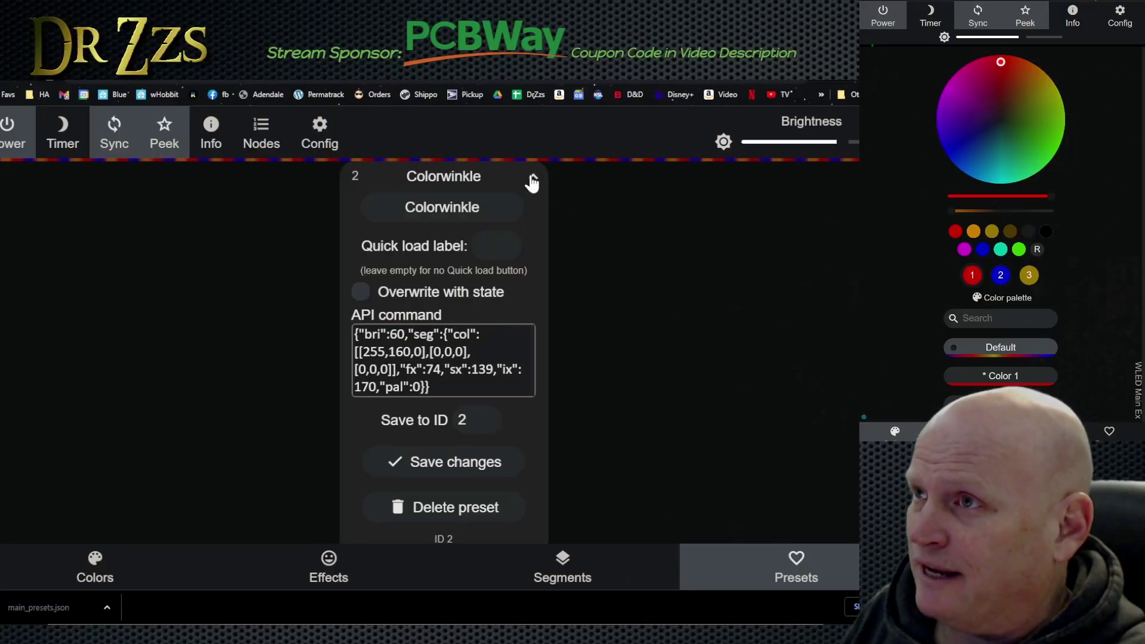
{"action": "left_click", "coordinate": [532, 179]}
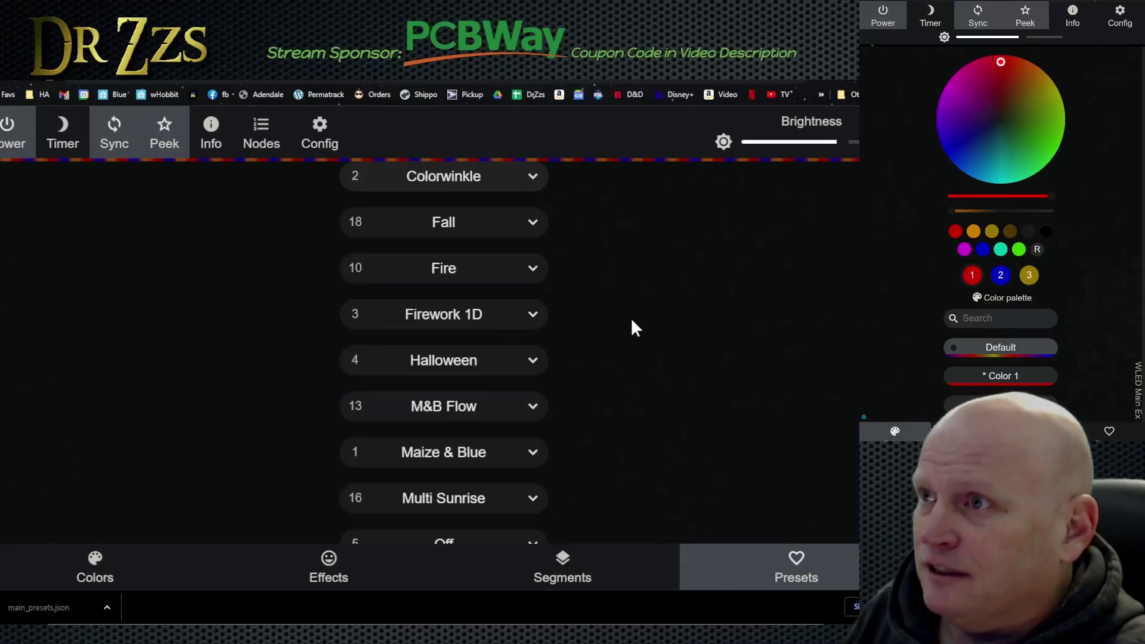
- Load the Fall preset and copy its full API command into Notepad on a new line below the // comment
{"action": "scroll", "coordinate": [598, 257], "scroll_direction": "up", "scroll_amount": 2}
{"action": "left_click", "coordinate": [450, 346]}
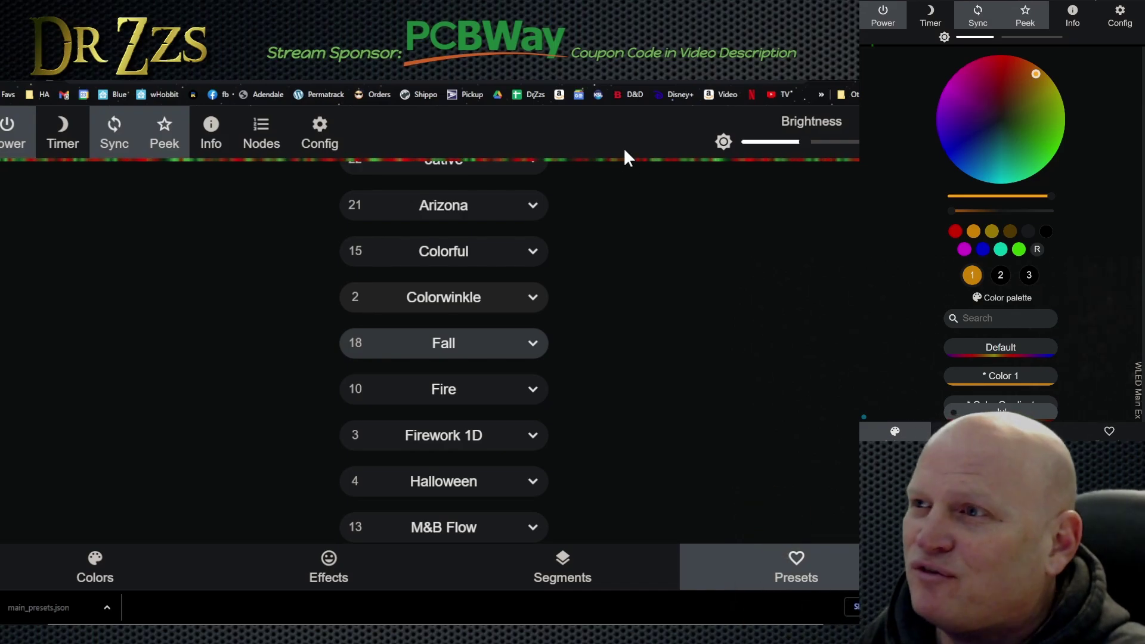
{"action": "left_click", "coordinate": [533, 353]}
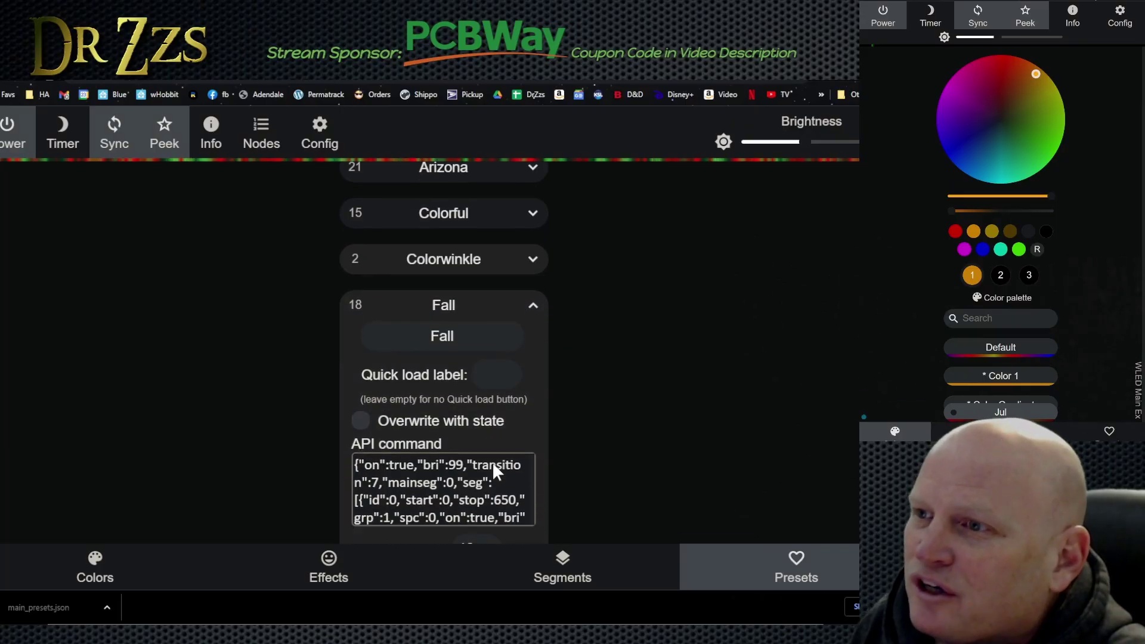
{"action": "key", "text": "ctrl+a"}
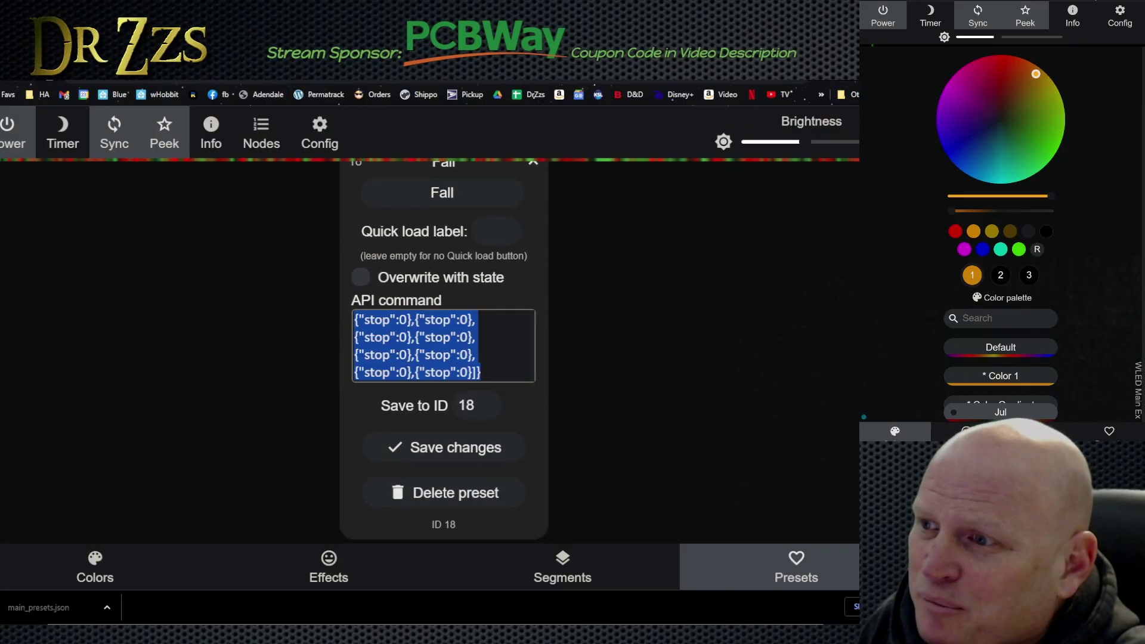
{"action": "key", "text": "alt+Tab"}
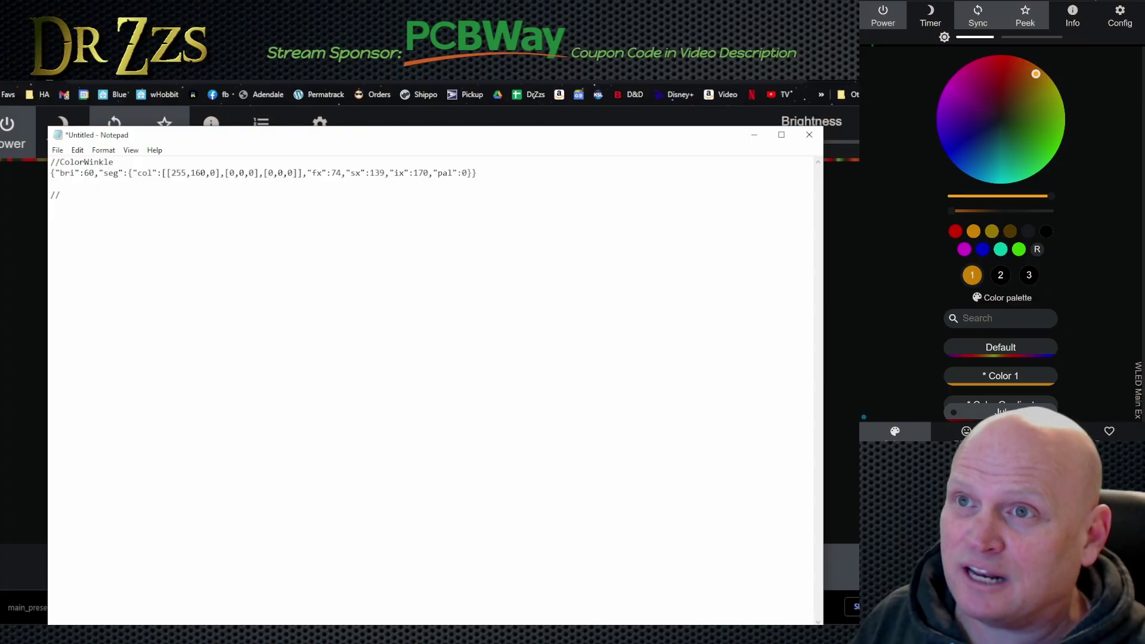
{"action": "key", "text": "Return"}
{"action": "key", "text": "ctrl+v"}
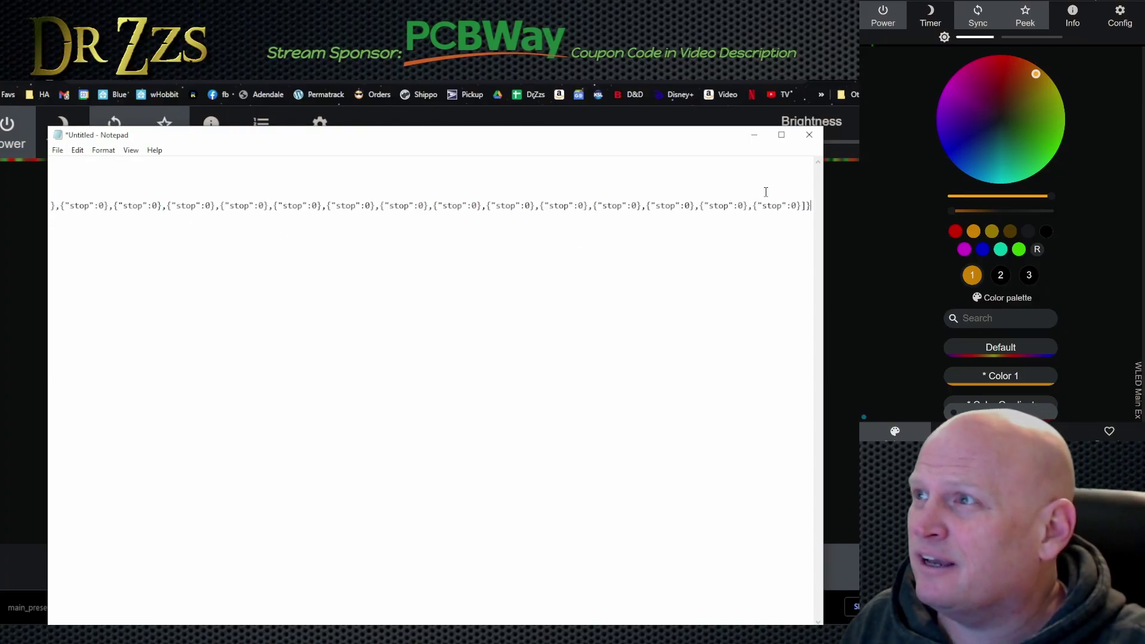
- Remove the trailing {"stop":0} entries from the Fall preset's API command and check the end of the command
{"action": "left_click_drag", "start_coordinate": [804, 205], "coordinate": [50, 209]}
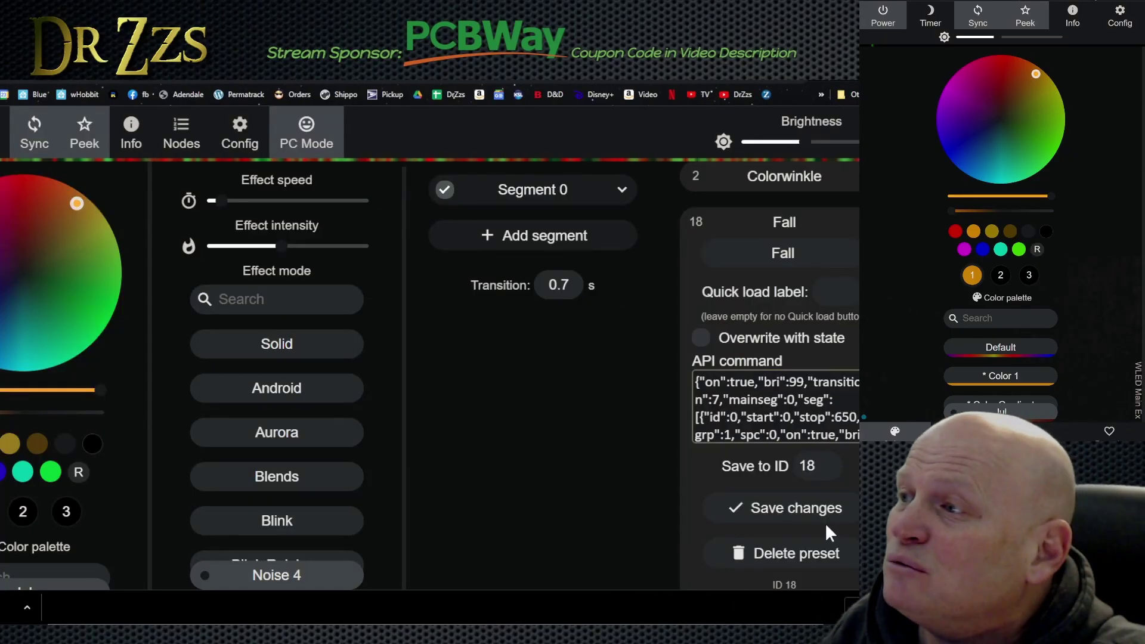
{"action": "scroll", "coordinate": [800, 418], "scroll_direction": "down", "scroll_amount": 3}
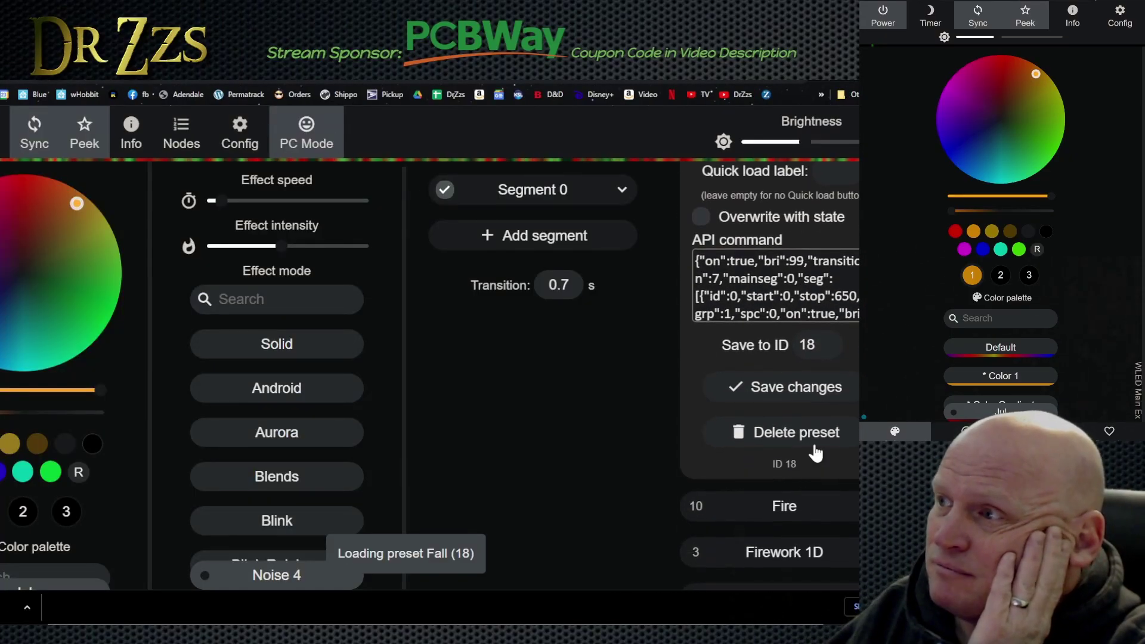
{"action": "scroll", "coordinate": [776, 286], "scroll_direction": "down", "scroll_amount": 3}
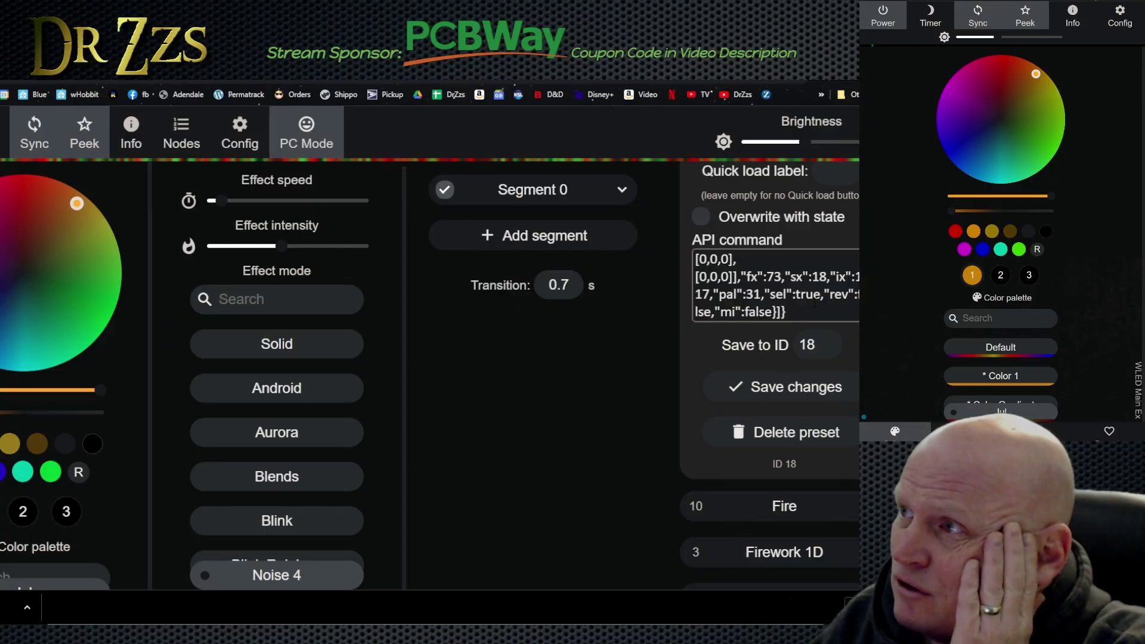
- Check the Fall preset's API command from end to start and copy the entire command
{"action": "scroll", "coordinate": [775, 285], "scroll_direction": "up", "scroll_amount": 2}
{"action": "scroll", "coordinate": [776, 285], "scroll_direction": "down", "scroll_amount": 3}
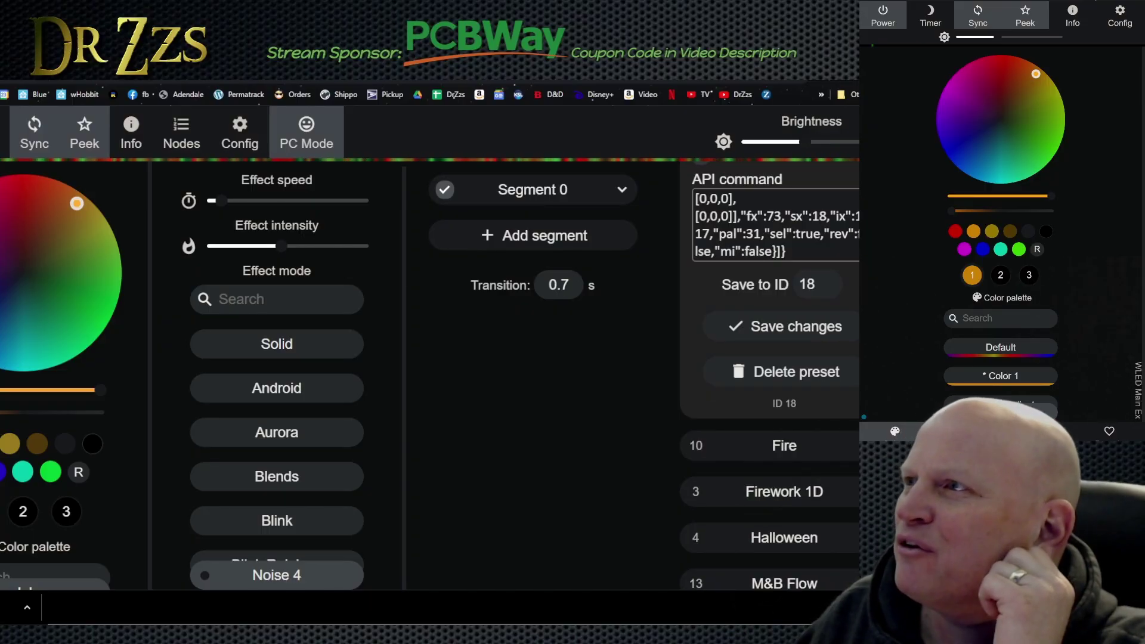
{"action": "scroll", "coordinate": [795, 226], "scroll_direction": "up", "scroll_amount": 2}
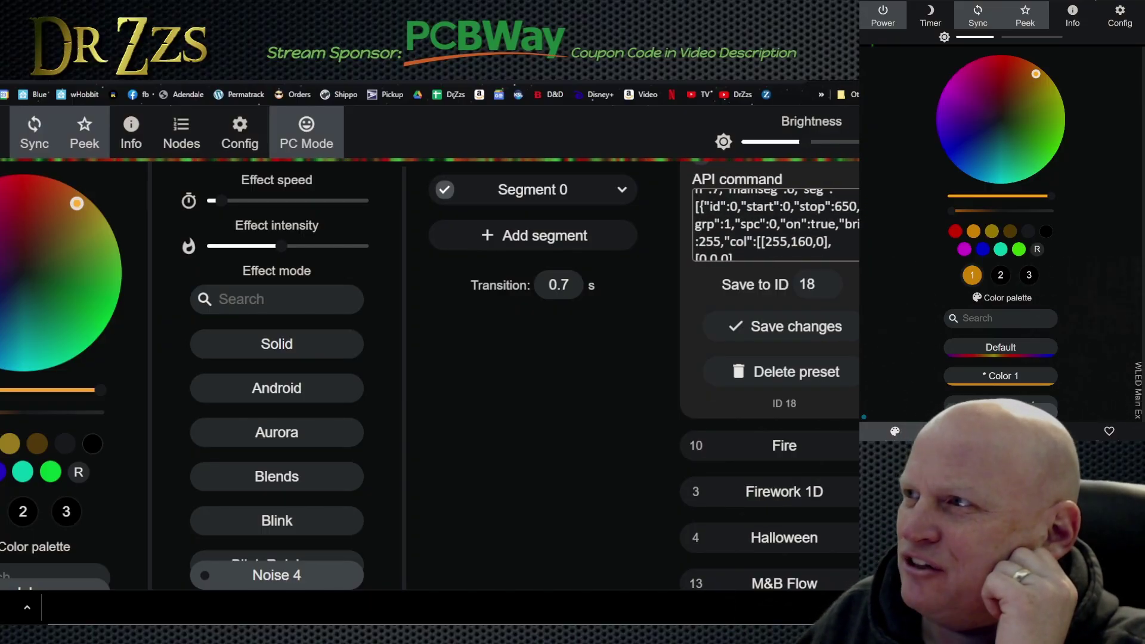
{"action": "key", "text": "ctrl+a"}
{"action": "key", "text": "ctrl+c"}
{"action": "key", "text": "alt+Tab"}
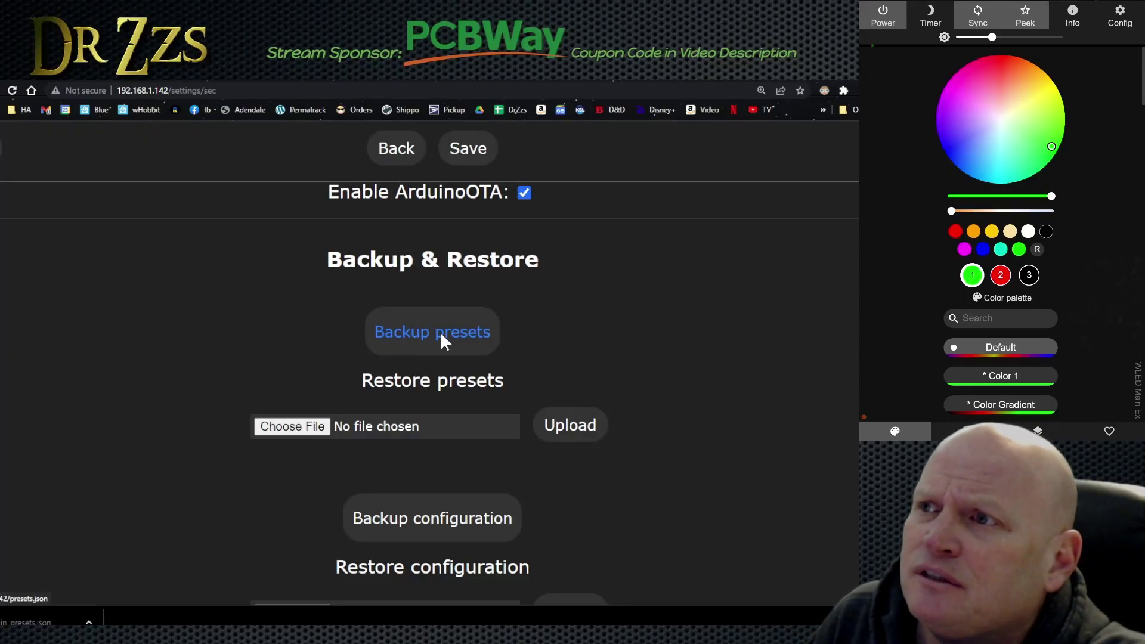
- Start a presets backup and a choice of restore file in the Backup & Restore settings, cancelling both
{"action": "left_click", "coordinate": [441, 331]}
{"action": "left_click_drag", "start_coordinate": [45, 540], "coordinate": [154, 540]}
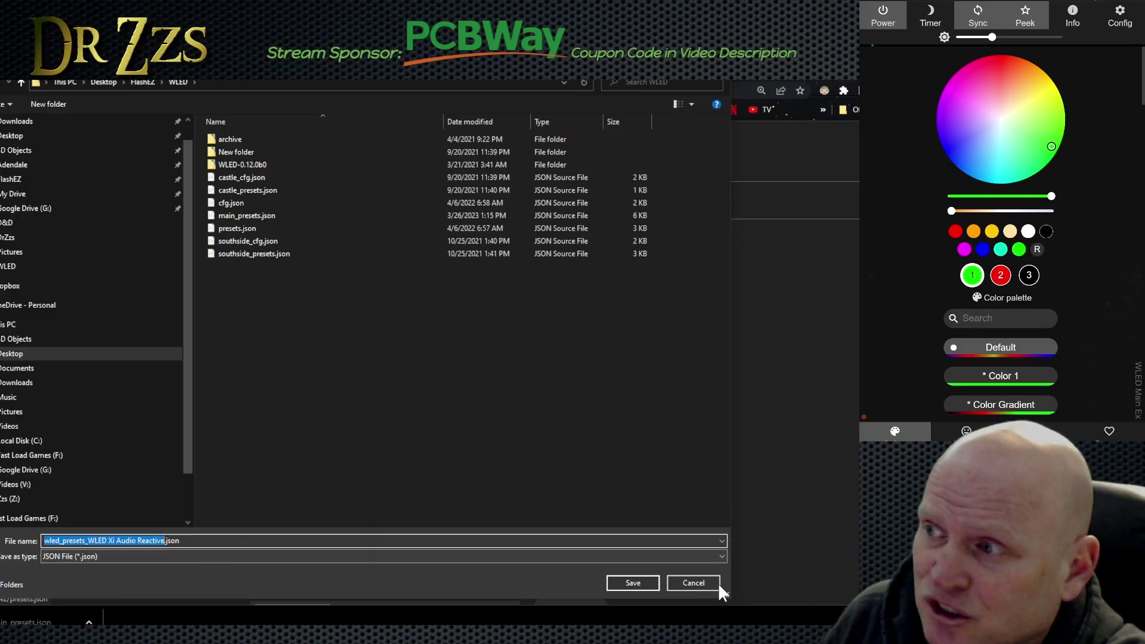
{"action": "left_click", "coordinate": [692, 582]}
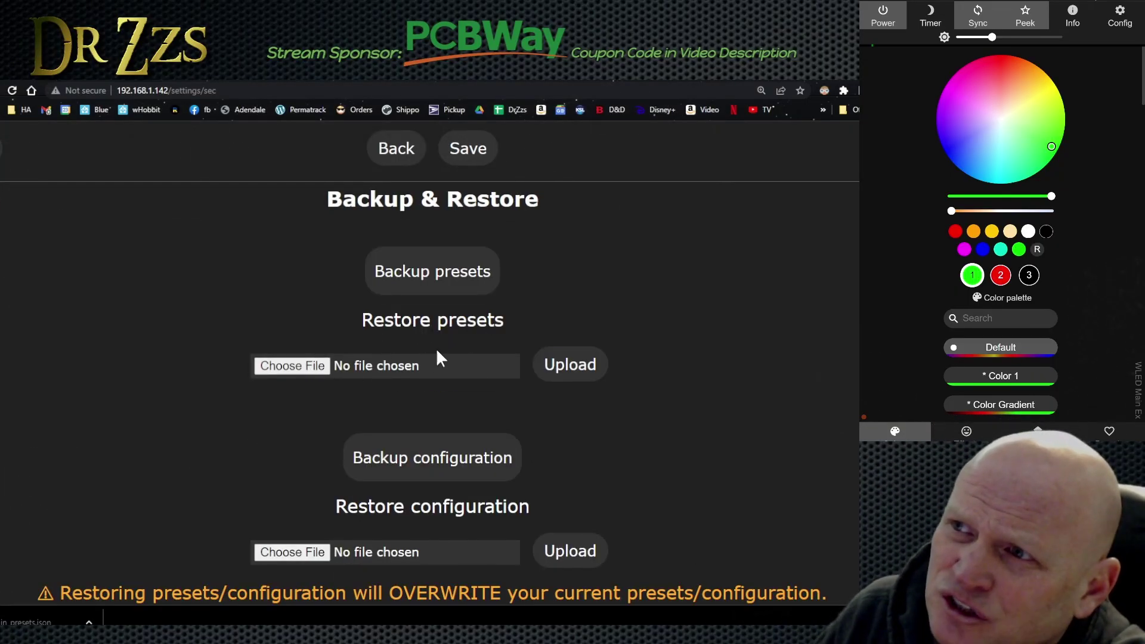
{"action": "left_click", "coordinate": [294, 368]}
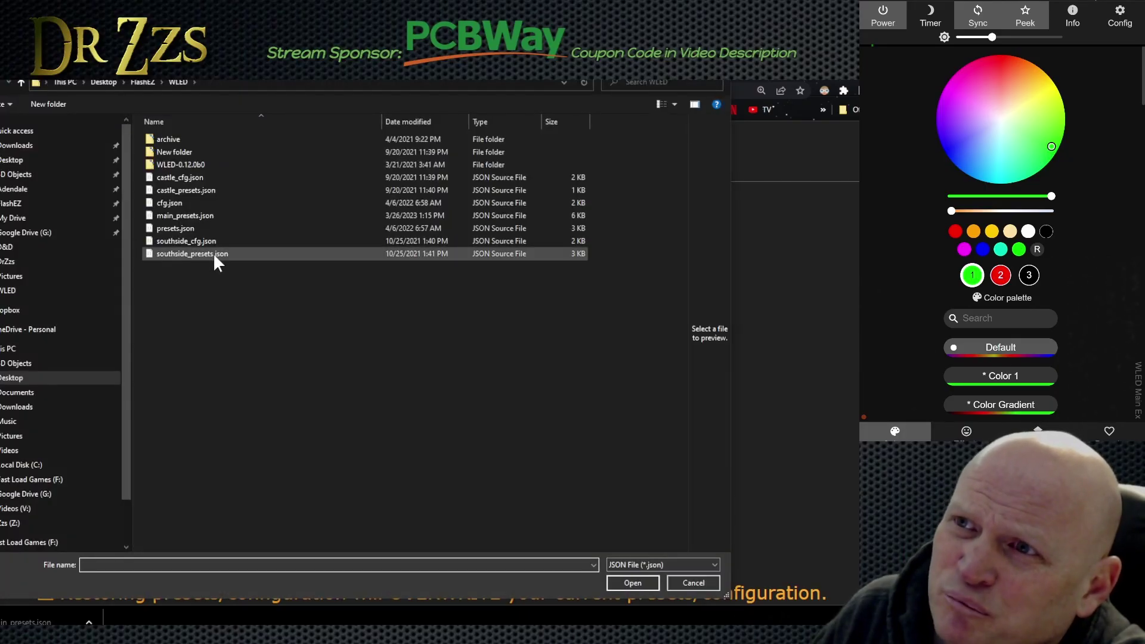
{"action": "left_click", "coordinate": [693, 581]}
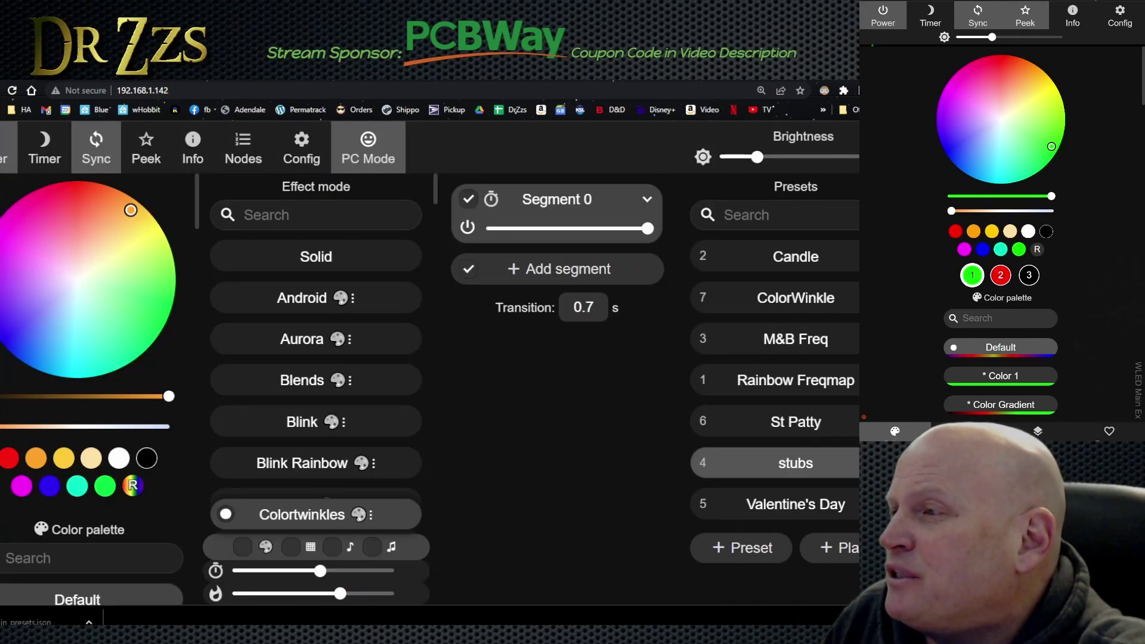
- Expand the stubs preset with ID 4 and delete it
{"action": "left_click", "coordinate": [846, 459]}
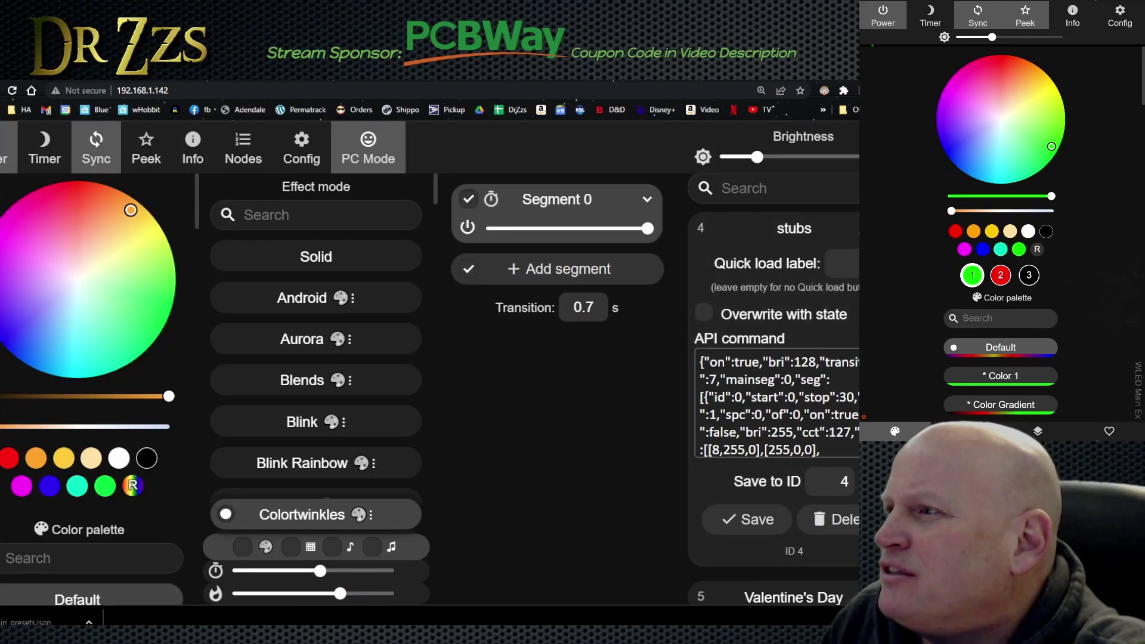
{"action": "left_click", "coordinate": [841, 528]}
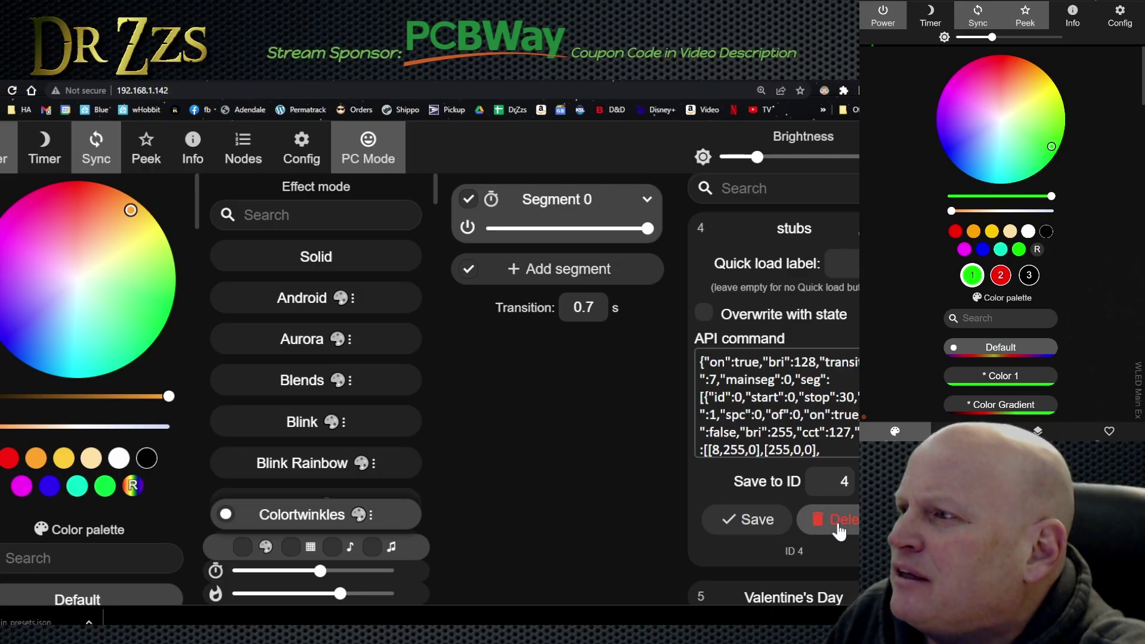
{"action": "left_click", "coordinate": [838, 524]}
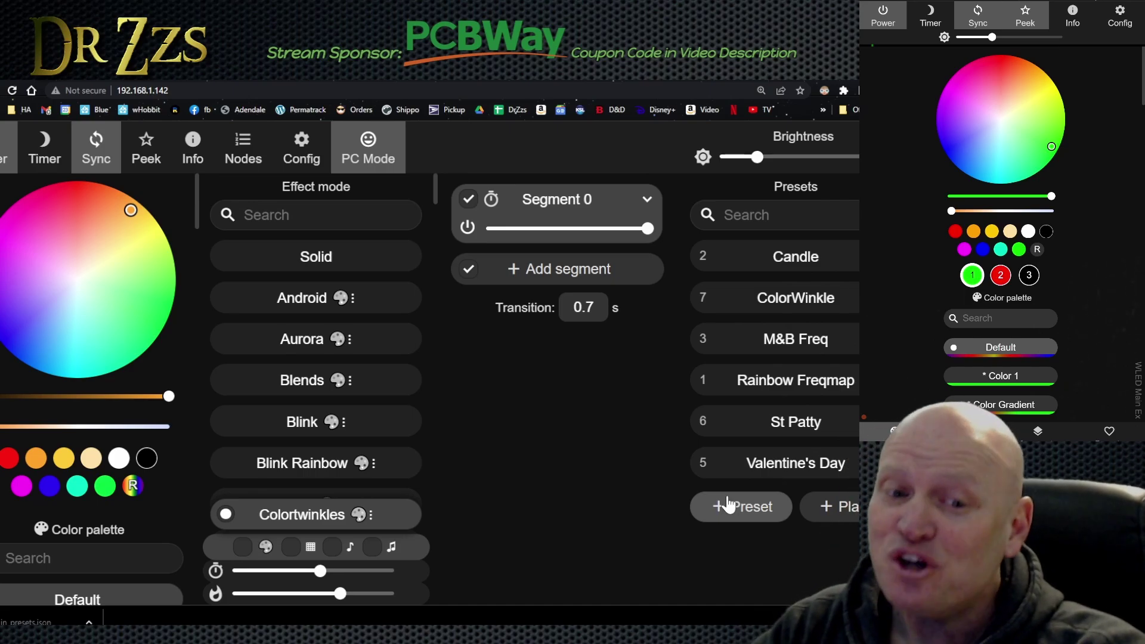
- Check the collected preset codes in Presets.txt in Notepad, and delete the Easter Stubs preset in WLED
{"action": "key", "text": "alt+Tab"}
{"action": "left_click", "coordinate": [248, 468]}
{"action": "left_click", "coordinate": [567, 491]}
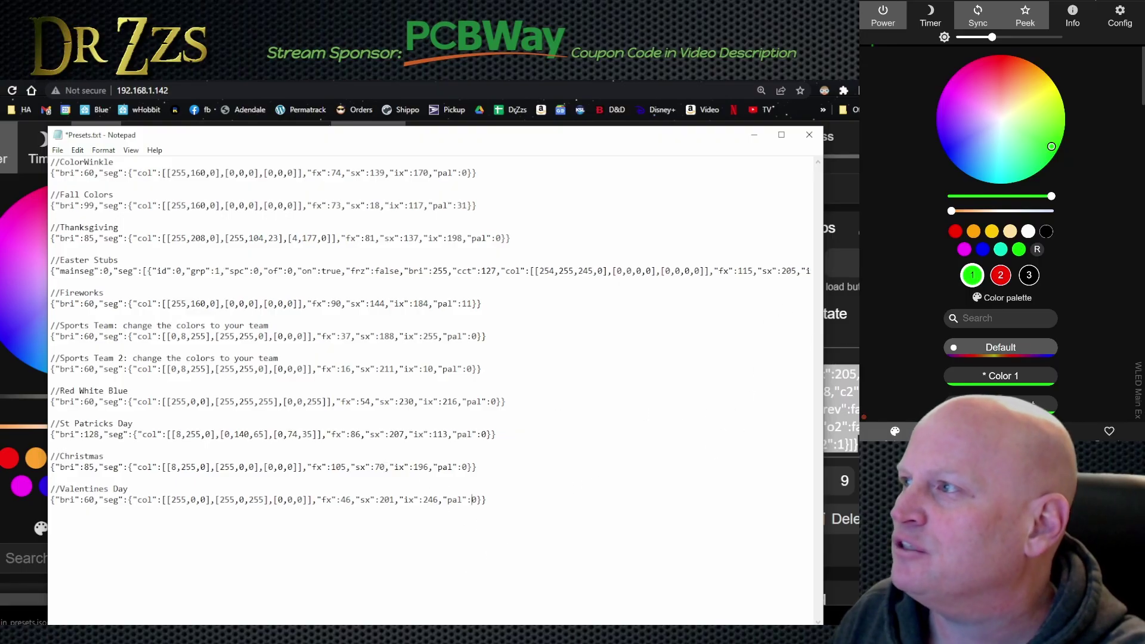
{"action": "key", "text": "alt+Tab"}
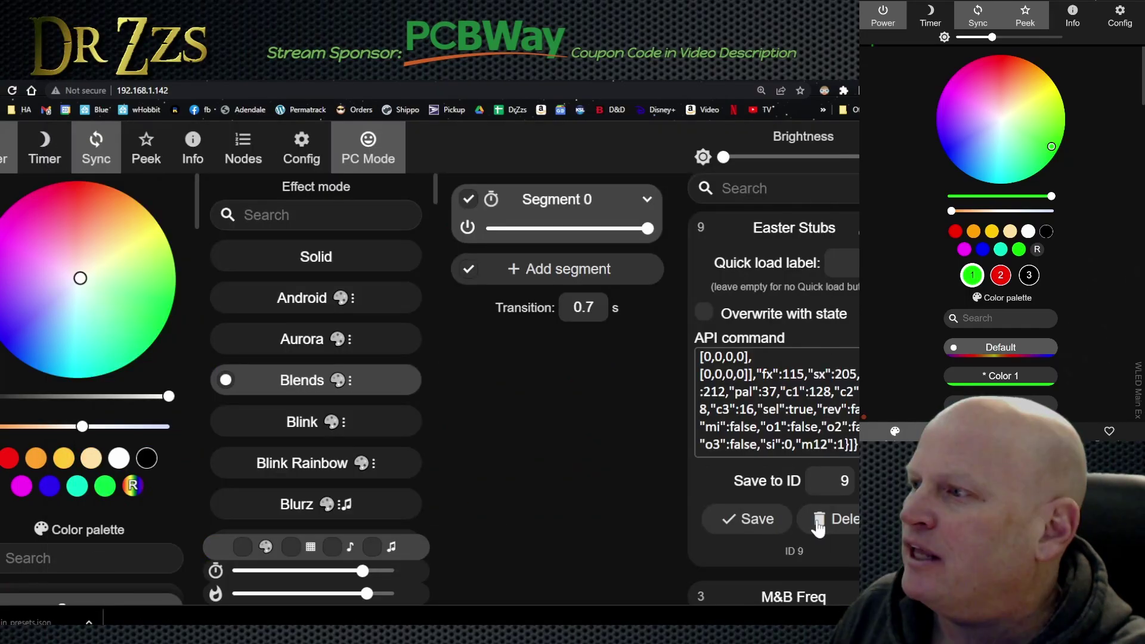
{"action": "left_click", "coordinate": [757, 520]}
- Switch to Favorite_Presets.json in the WLED-Presets repository on GitHub and review its list of preset codes
{"action": "key", "text": "alt+Tab"}
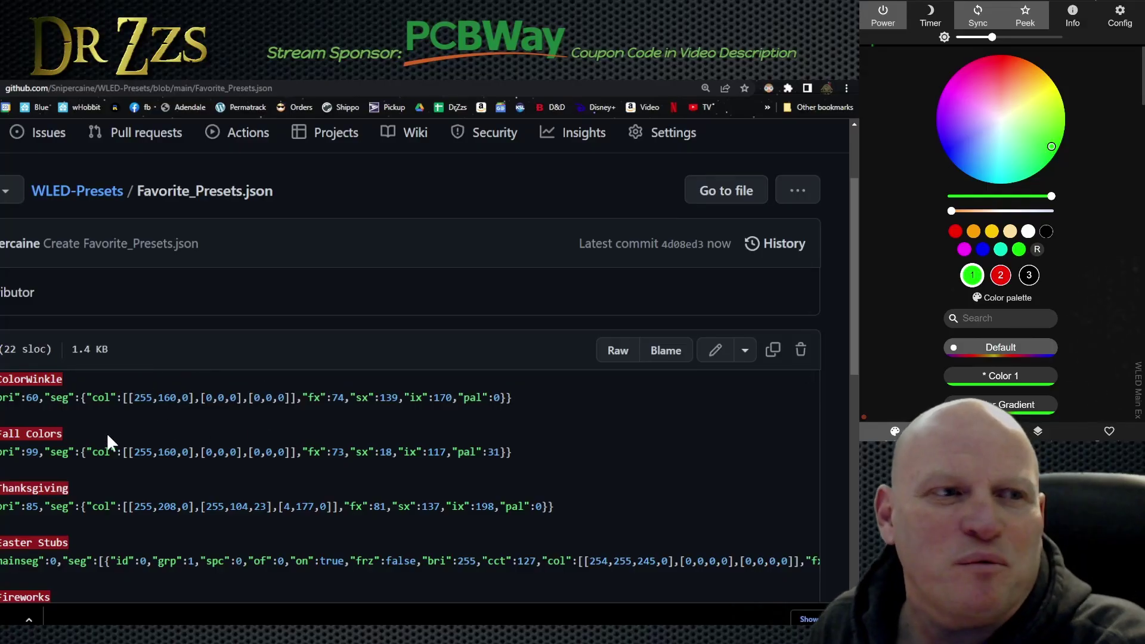
{"action": "left_click_drag", "start_coordinate": [96, 83], "coordinate": [99, 128]}
{"action": "scroll", "coordinate": [137, 388], "scroll_direction": "down", "scroll_amount": 3}
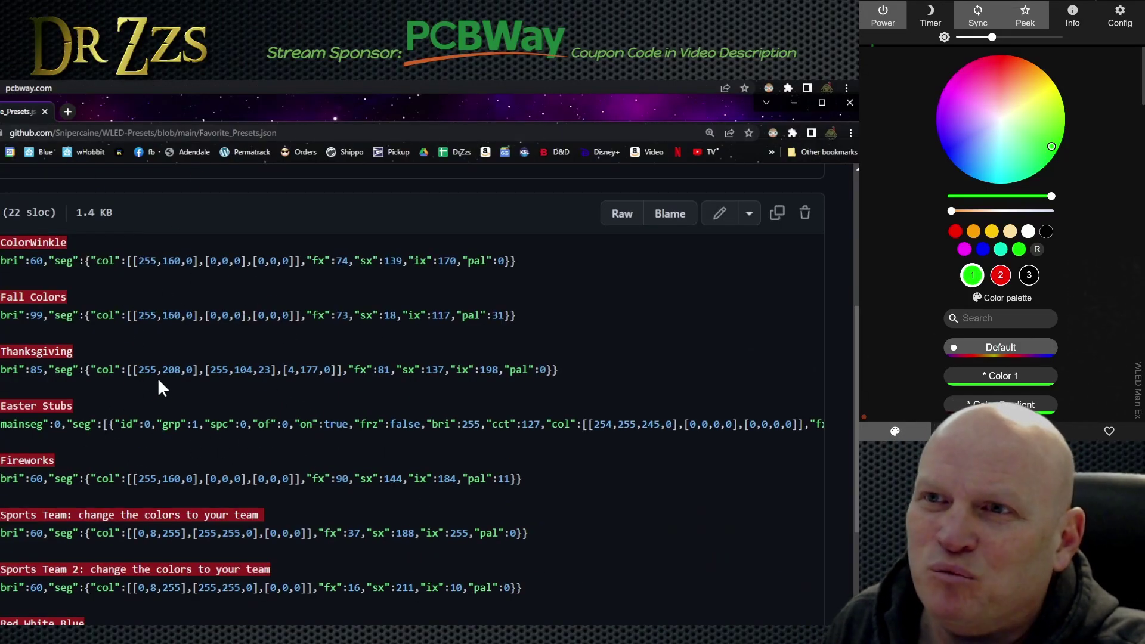
{"action": "scroll", "coordinate": [300, 249], "scroll_direction": "down", "scroll_amount": 1}
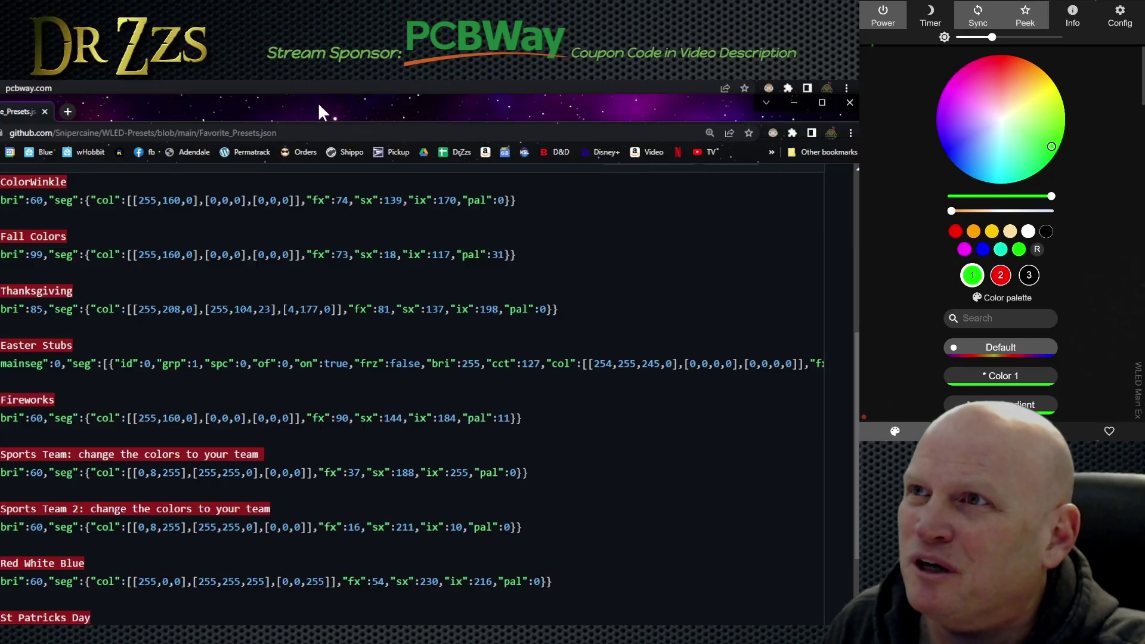
{"action": "left_click_drag", "start_coordinate": [318, 102], "coordinate": [341, 107]}
{"action": "scroll", "coordinate": [230, 421], "scroll_direction": "up", "scroll_amount": 5}
{"action": "scroll", "coordinate": [179, 413], "scroll_direction": "down", "scroll_amount": 3}
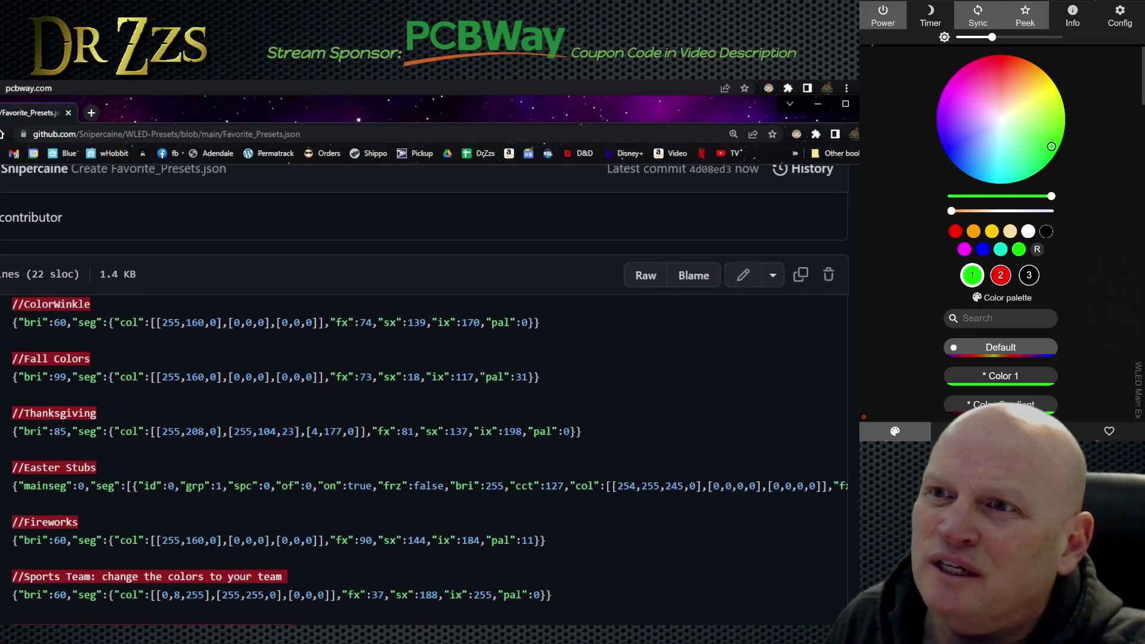
{"action": "scroll", "coordinate": [188, 256], "scroll_direction": "up", "scroll_amount": 4}
{"action": "scroll", "coordinate": [141, 374], "scroll_direction": "down", "scroll_amount": 1}
- Copy the full code line below the //ColorWinkle comment in Favorite_Presets.json
{"action": "triple_click", "coordinate": [157, 504]}
{"action": "key", "text": "ctrl+c"}
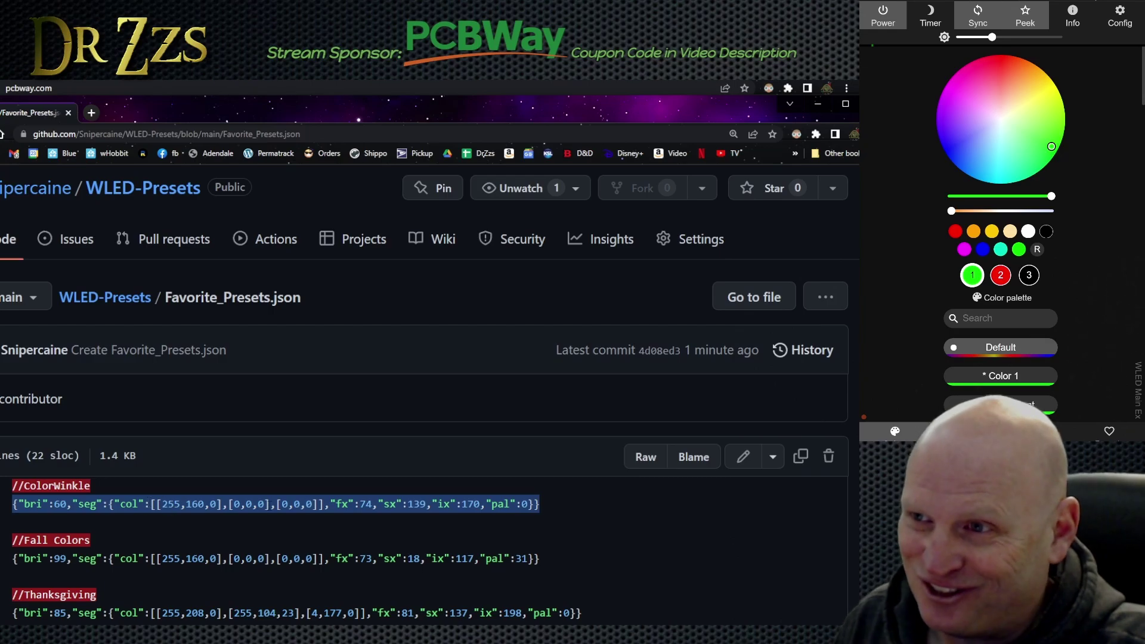
{"action": "right_click", "coordinate": [268, 510]}
{"action": "left_click", "coordinate": [305, 518]}
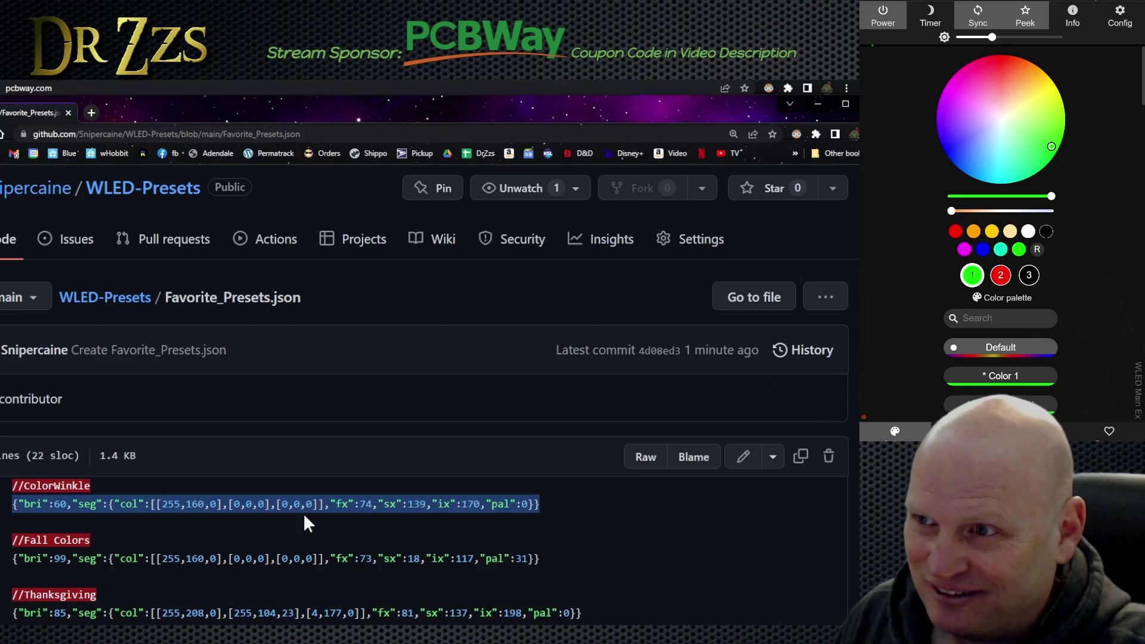
- In WLED, start a new preset named gooog and turn off Use current state
{"action": "left_click", "coordinate": [428, 94]}
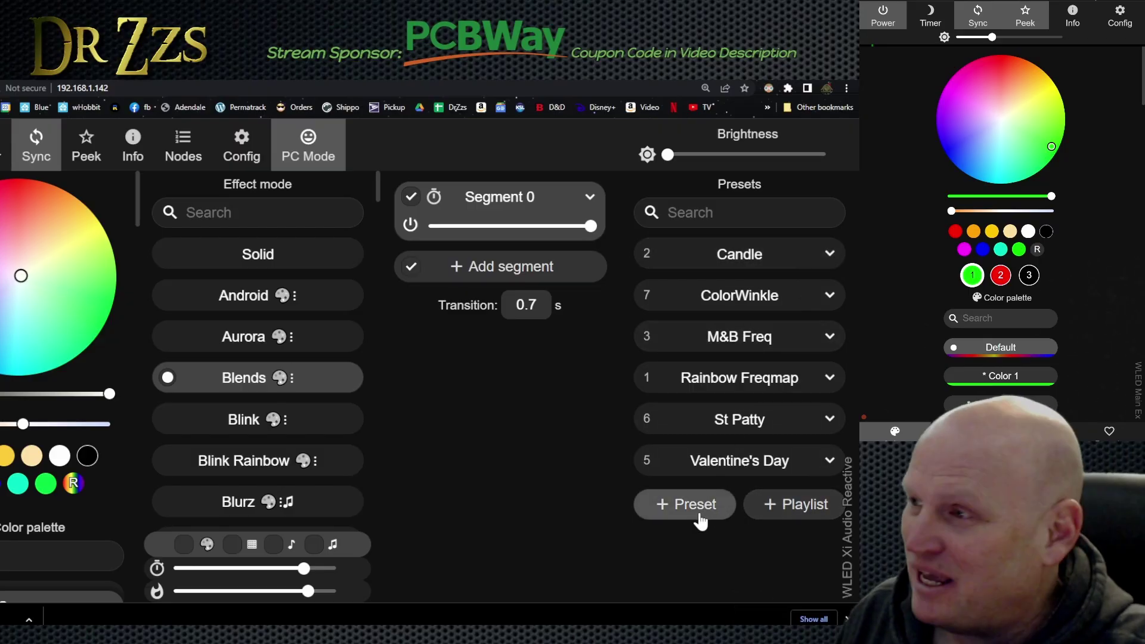
{"action": "left_click", "coordinate": [677, 513]}
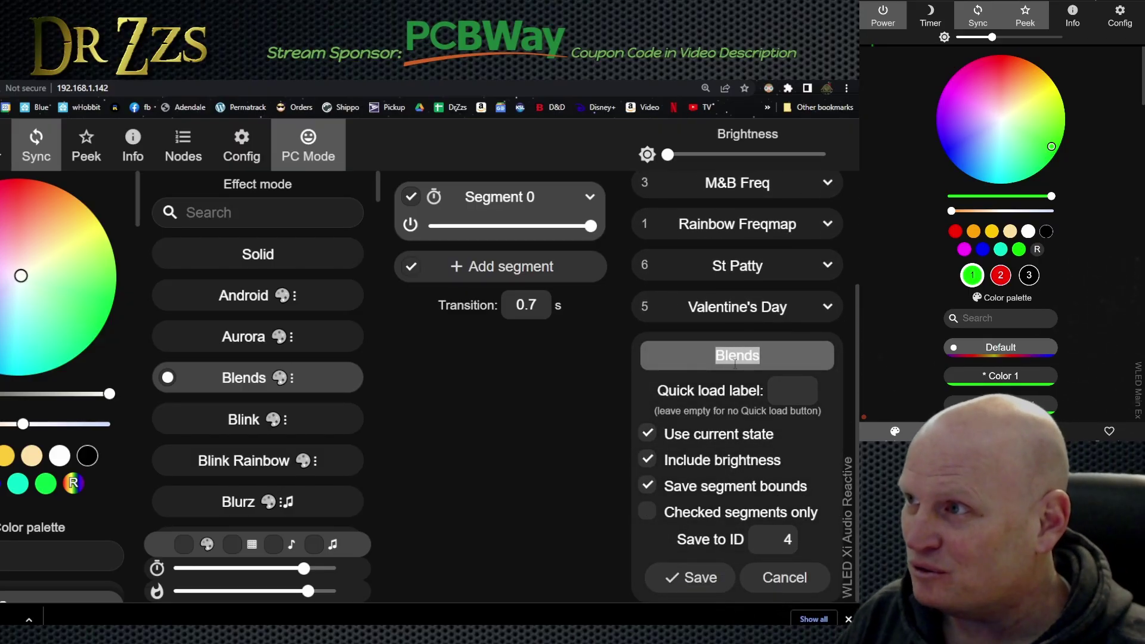
{"action": "type", "text": "gooog"}
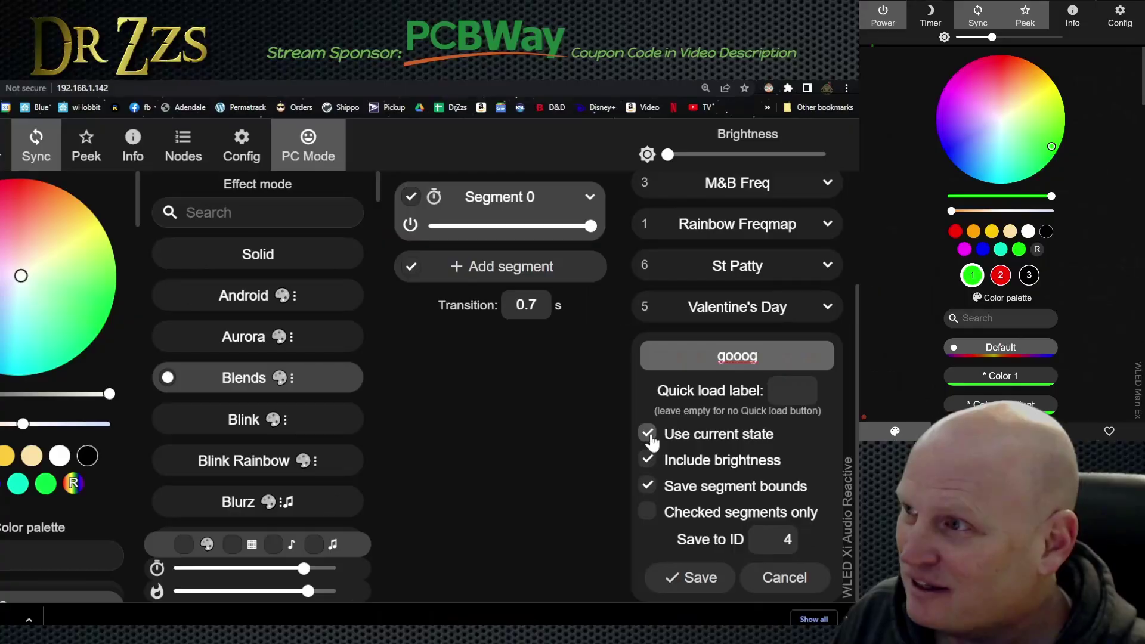
{"action": "left_click", "coordinate": [160, 285]}
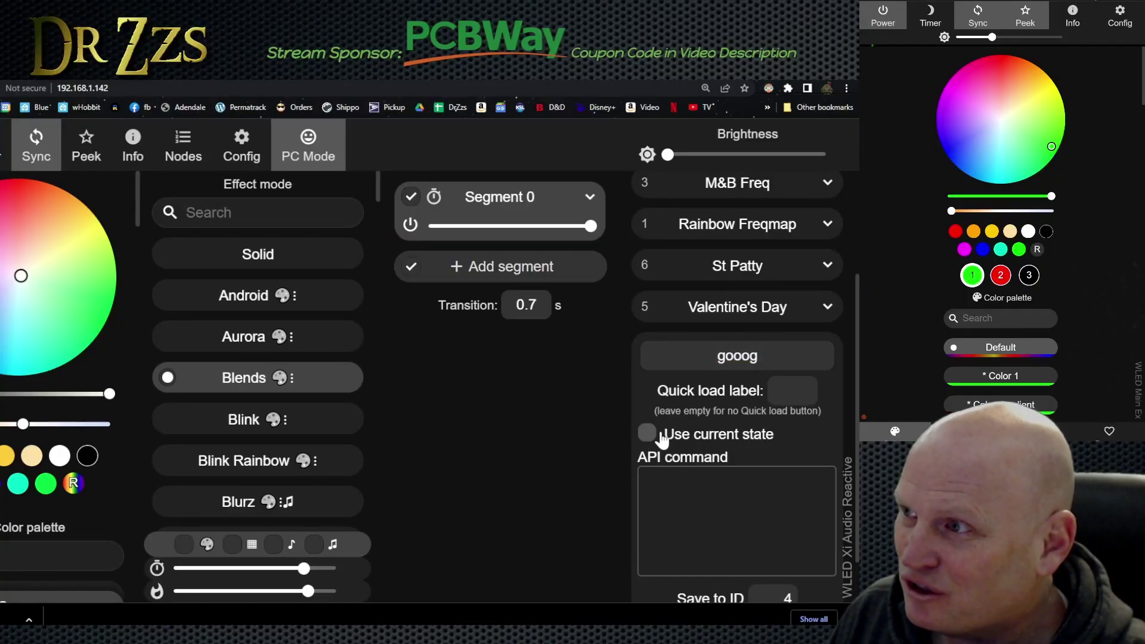
{"action": "left_click", "coordinate": [656, 437]}
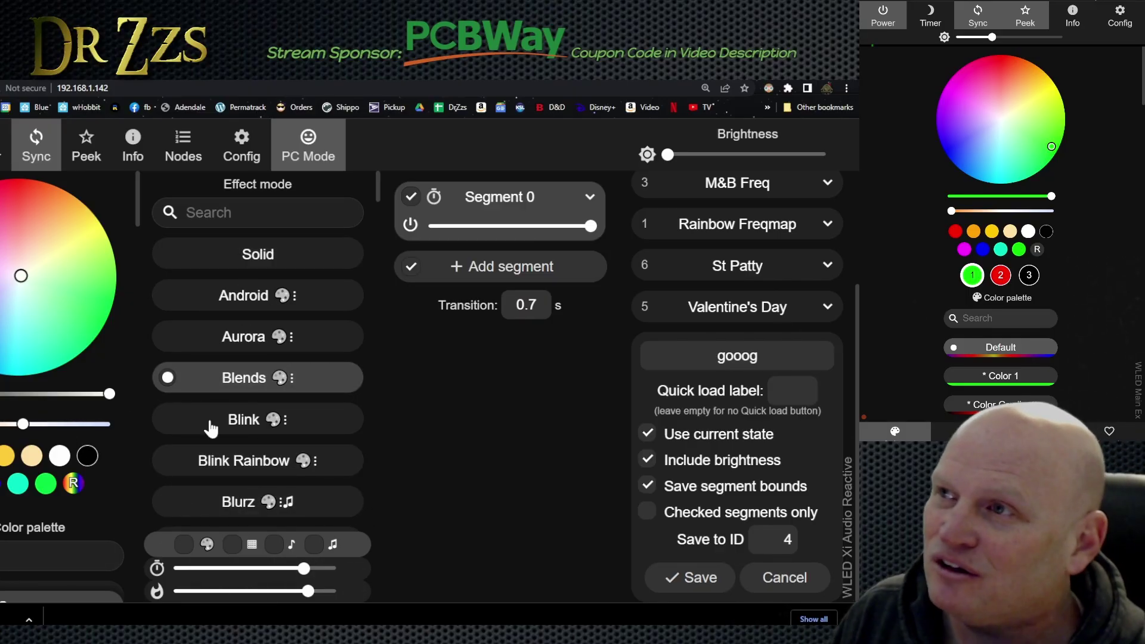
{"action": "left_click", "coordinate": [648, 435]}
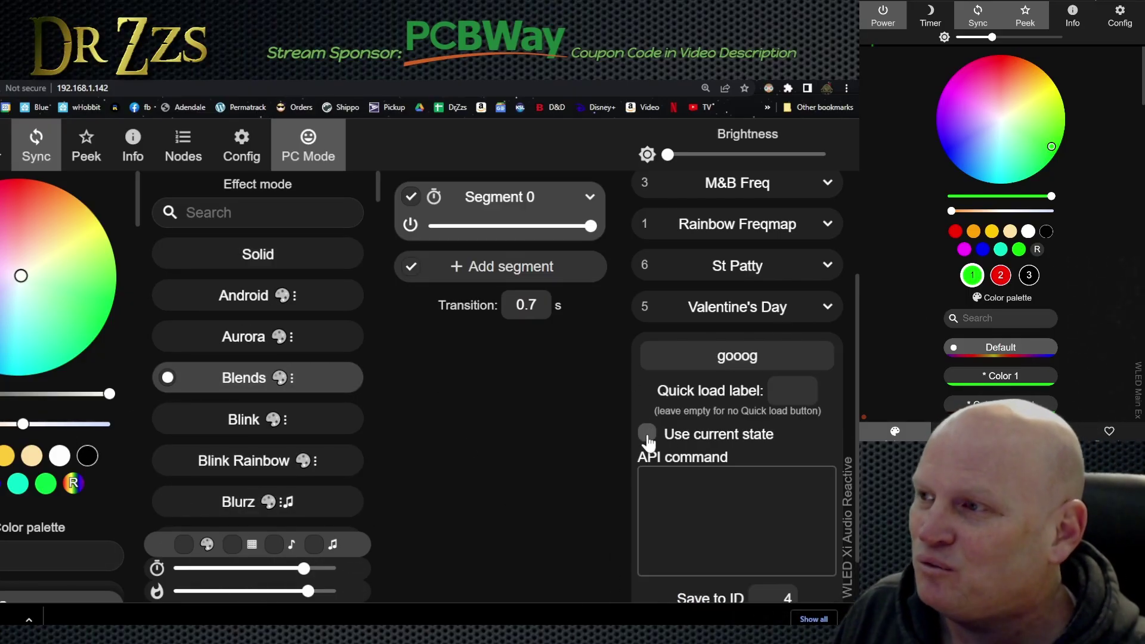
- Paste the ColorWinkle code as the gooog preset's API command, save it to ID 4 and load the preset
{"action": "right_click", "coordinate": [668, 490]}
{"action": "left_click", "coordinate": [714, 371]}
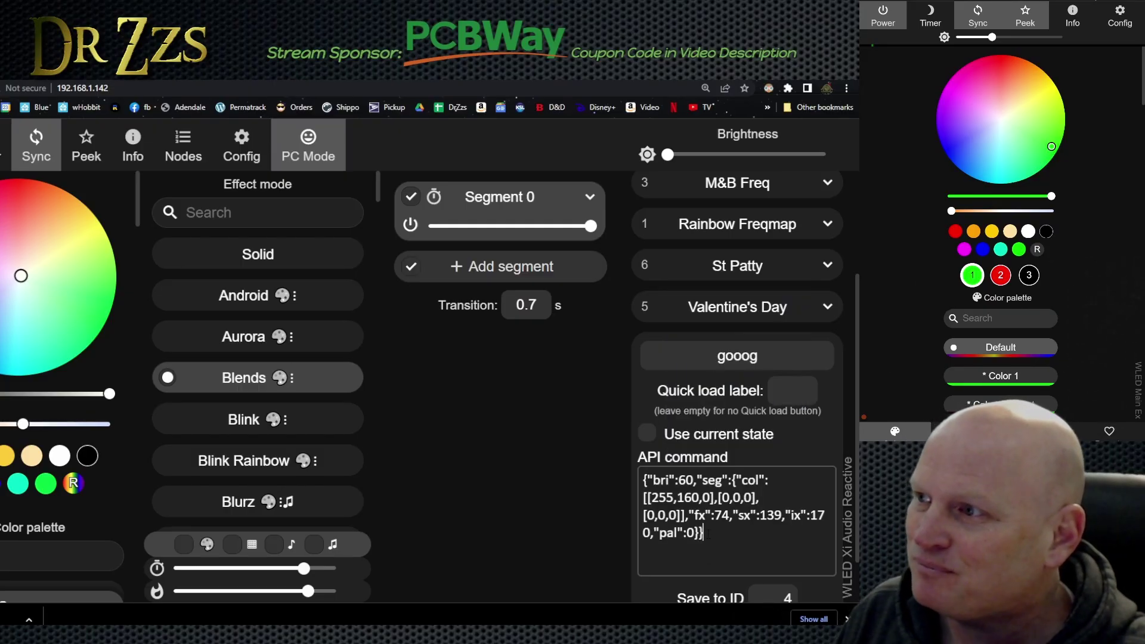
{"action": "scroll", "coordinate": [737, 417], "scroll_direction": "down", "scroll_amount": 1}
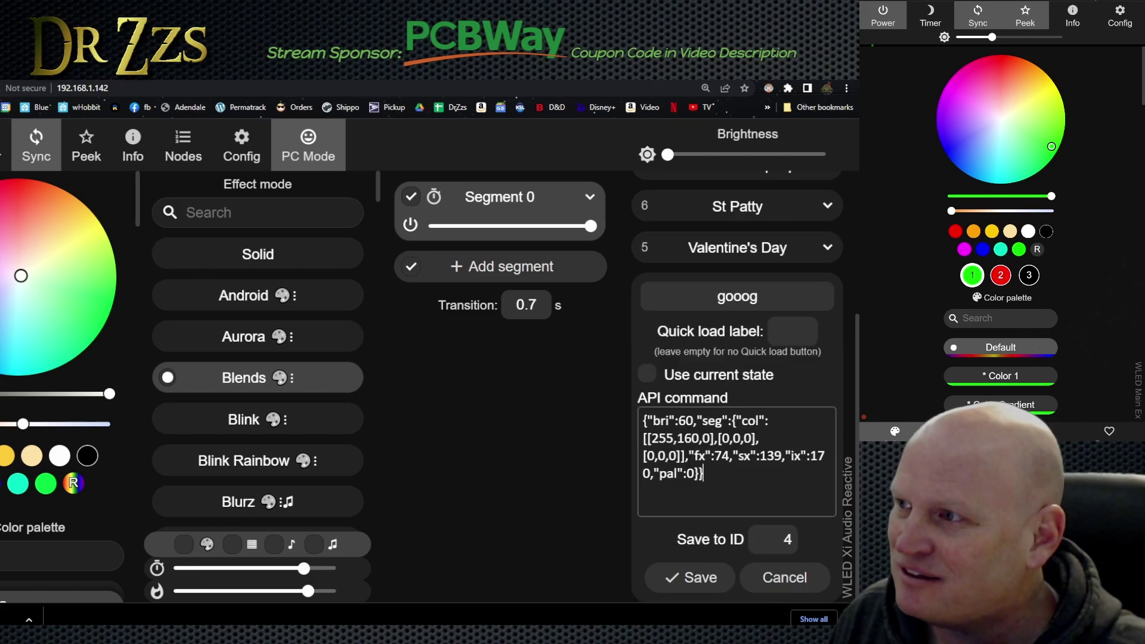
{"action": "left_click", "coordinate": [690, 577]}
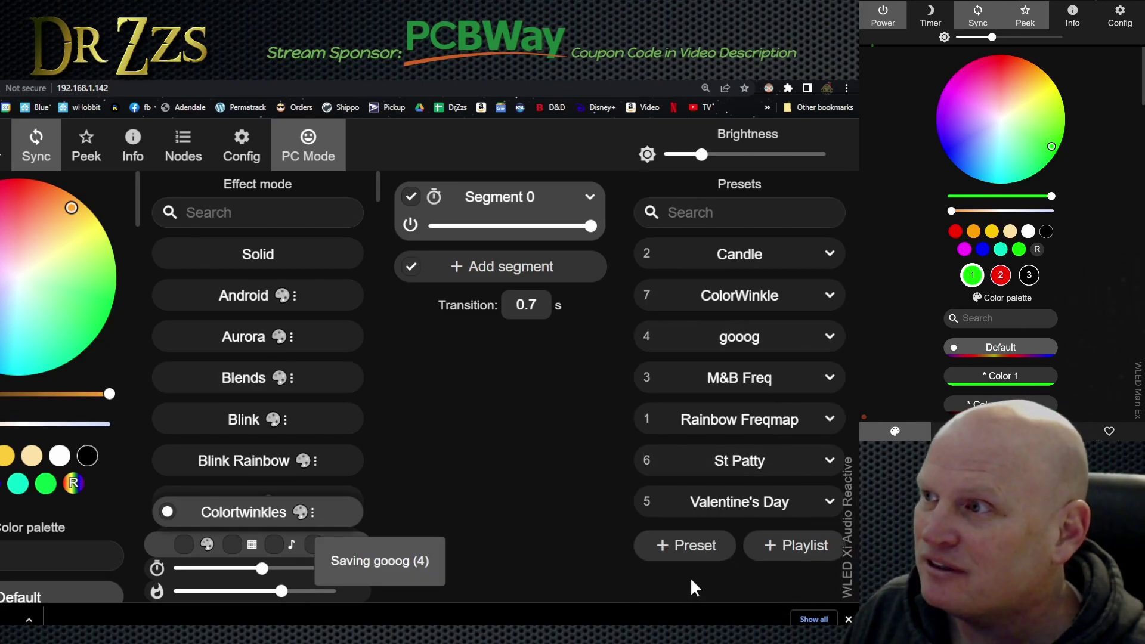
{"action": "left_click", "coordinate": [734, 345]}
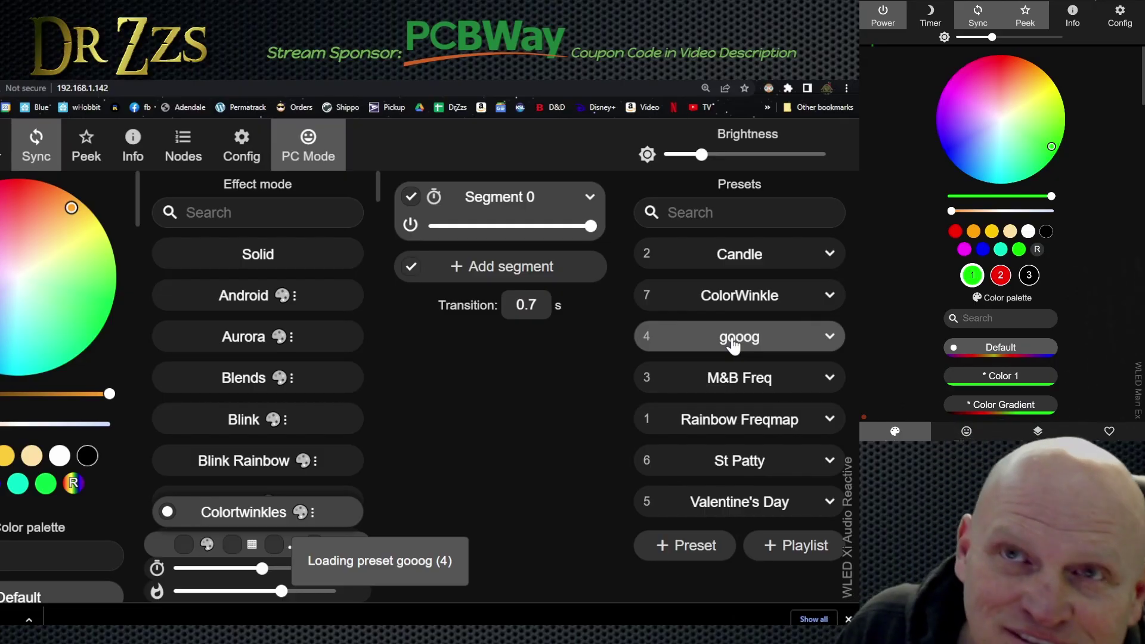